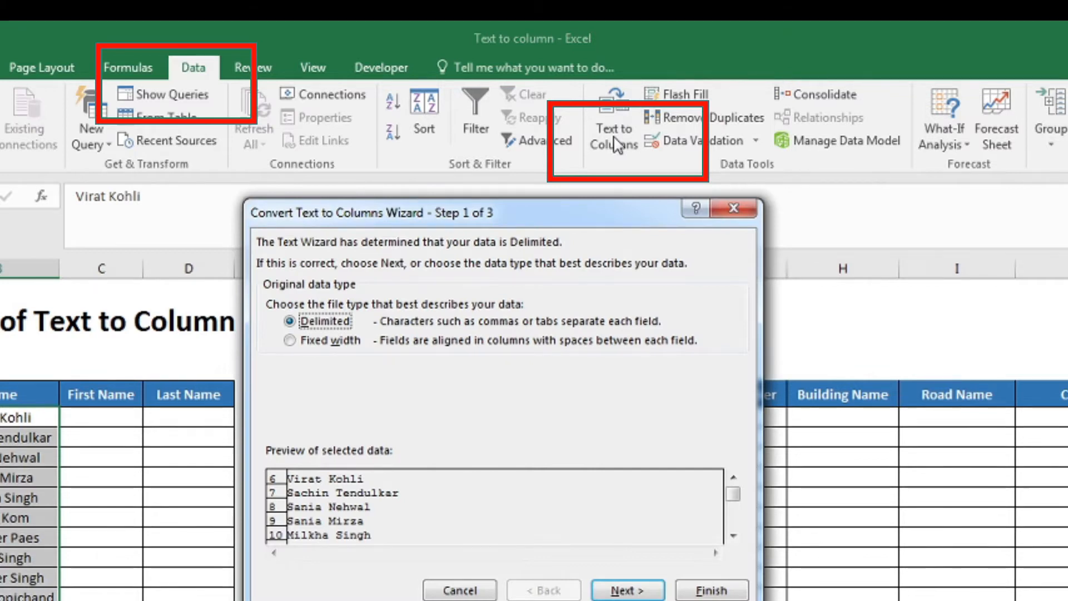
# Step: Set Text to Columns for the selected names to Delimited, with Tab and Space as the delimiters and consecutive delimiters treated as one
pyautogui.click(734, 210)
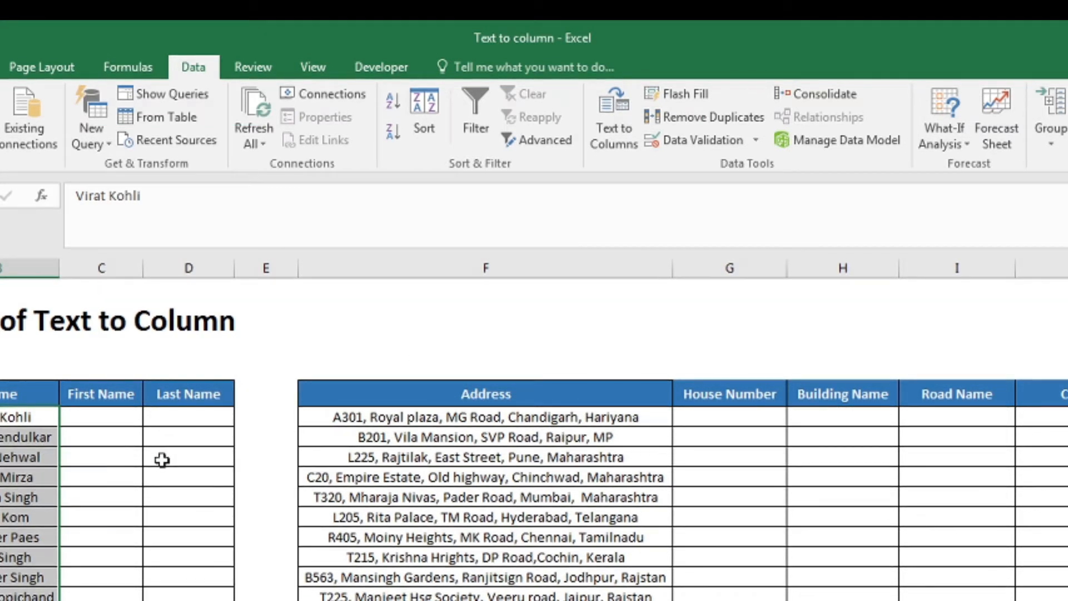
pyautogui.hotkey('alt', 'd')
pyautogui.press('e')
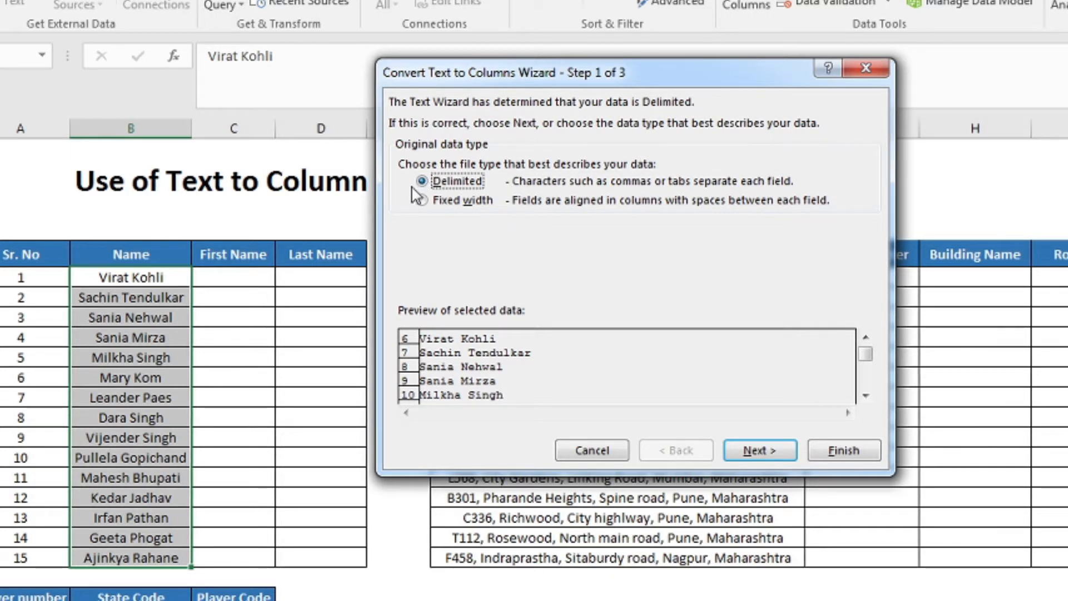
pyautogui.click(753, 452)
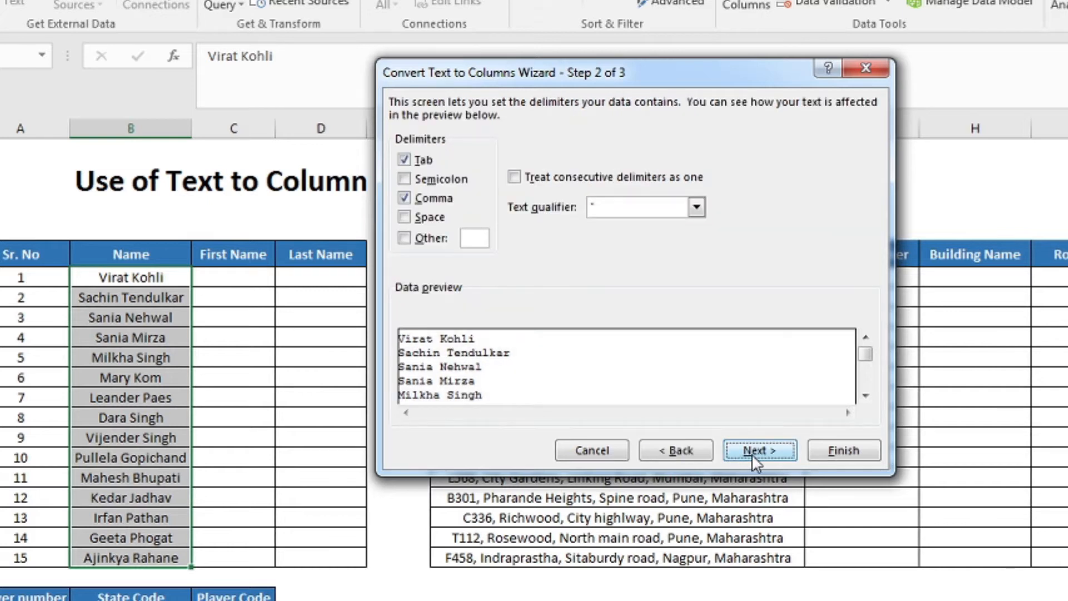
pyautogui.click(430, 198)
pyautogui.click(430, 197)
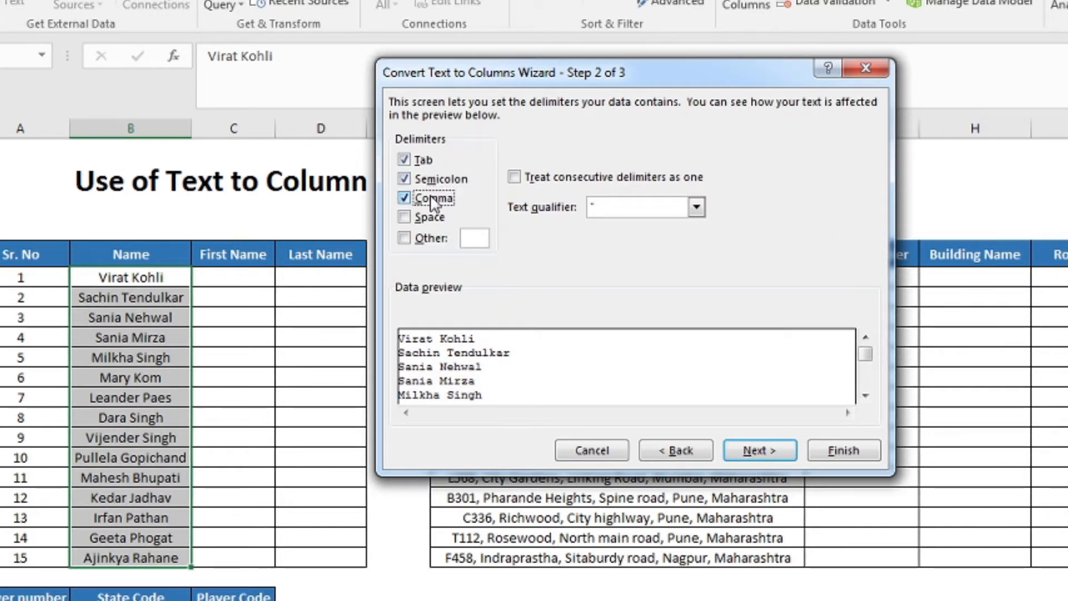
pyautogui.click(430, 181)
pyautogui.click(431, 197)
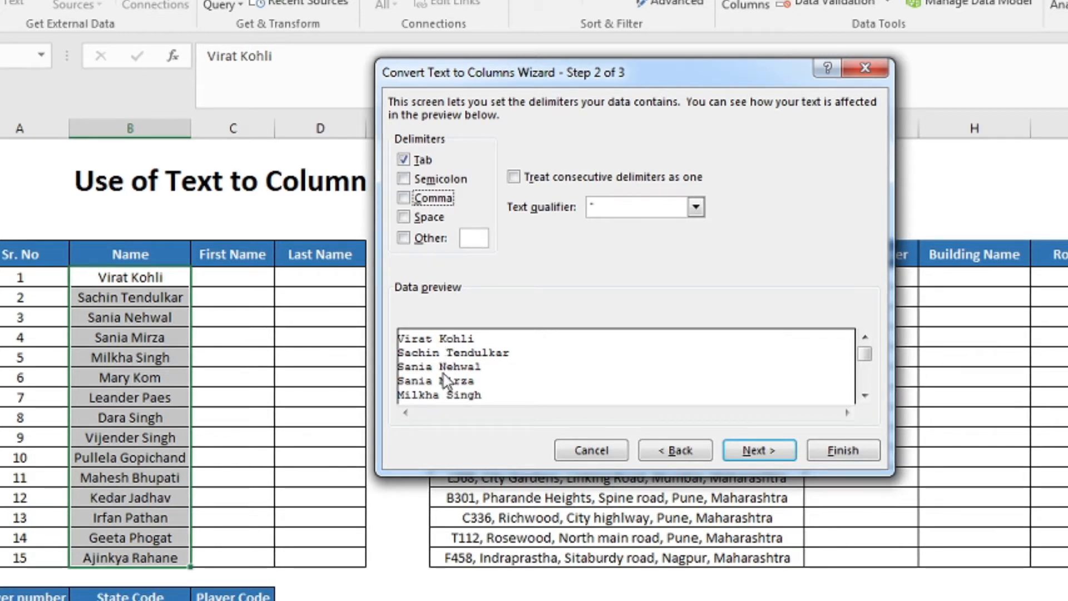
pyautogui.click(403, 217)
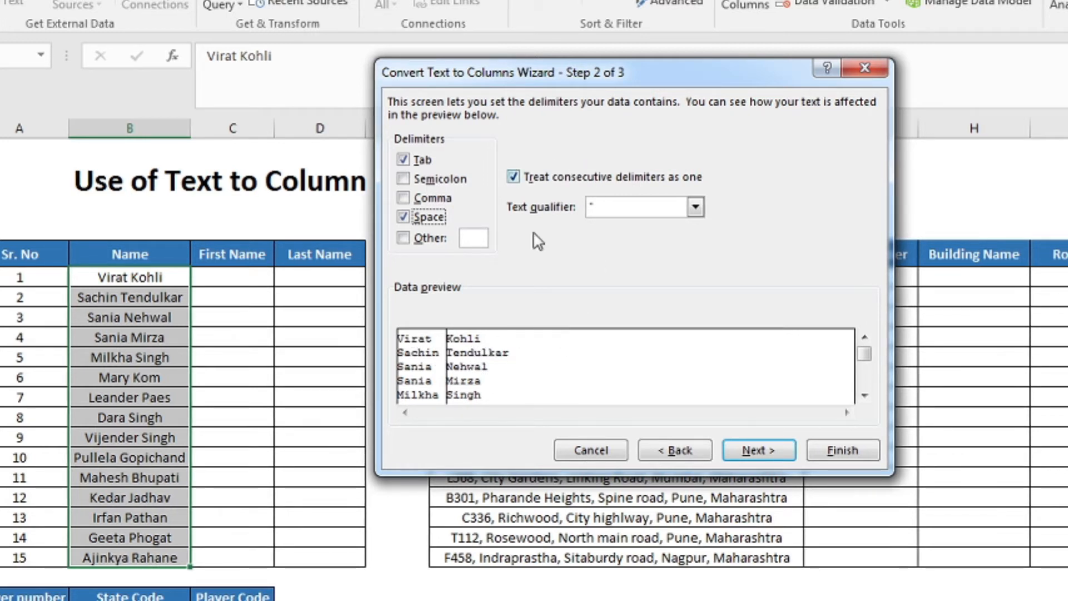
pyautogui.click(760, 457)
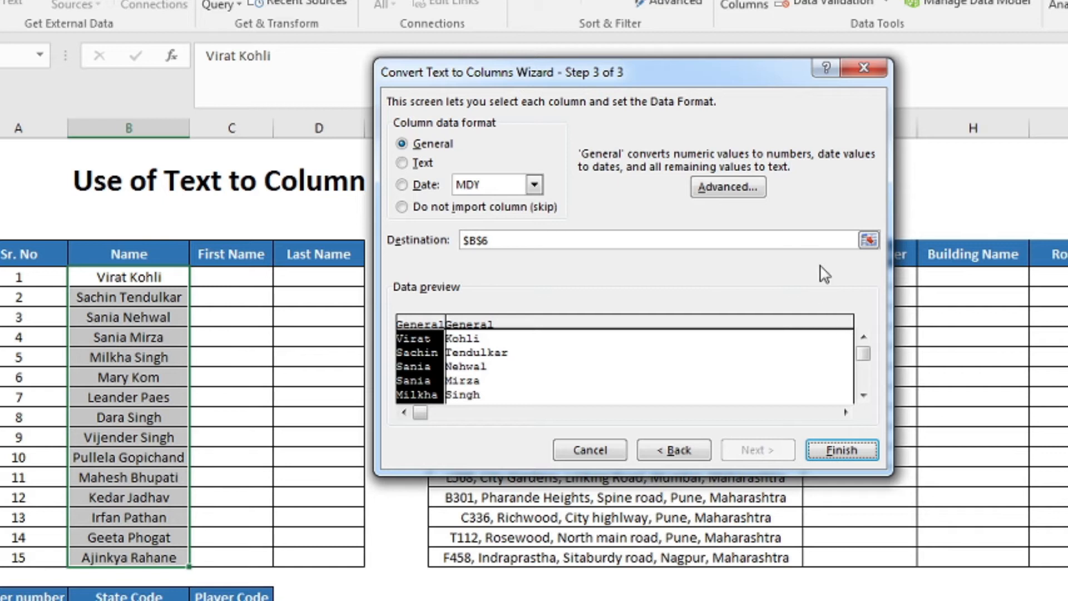
# Step: Set the destination of the split names to cell C6 and finish the conversion, accepting replacement of existing data
pyautogui.click(868, 241)
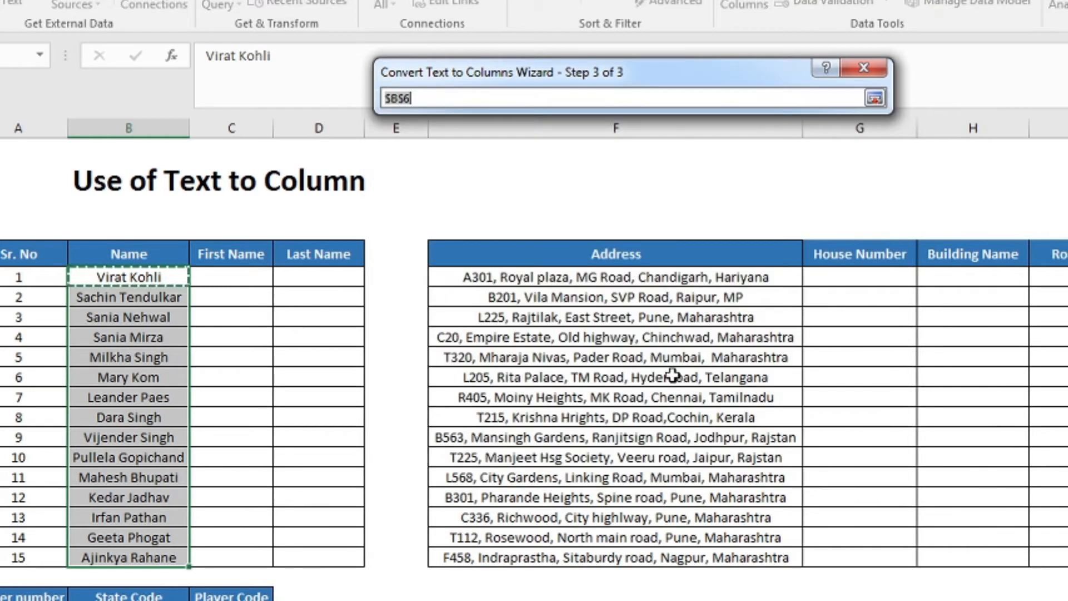
pyautogui.click(239, 279)
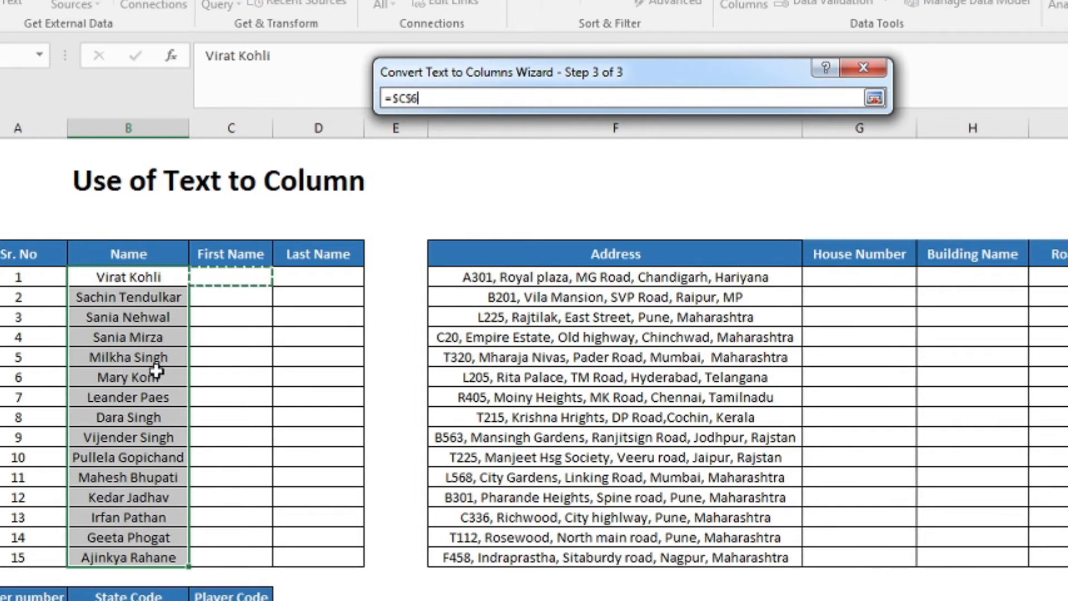
pyautogui.click(874, 99)
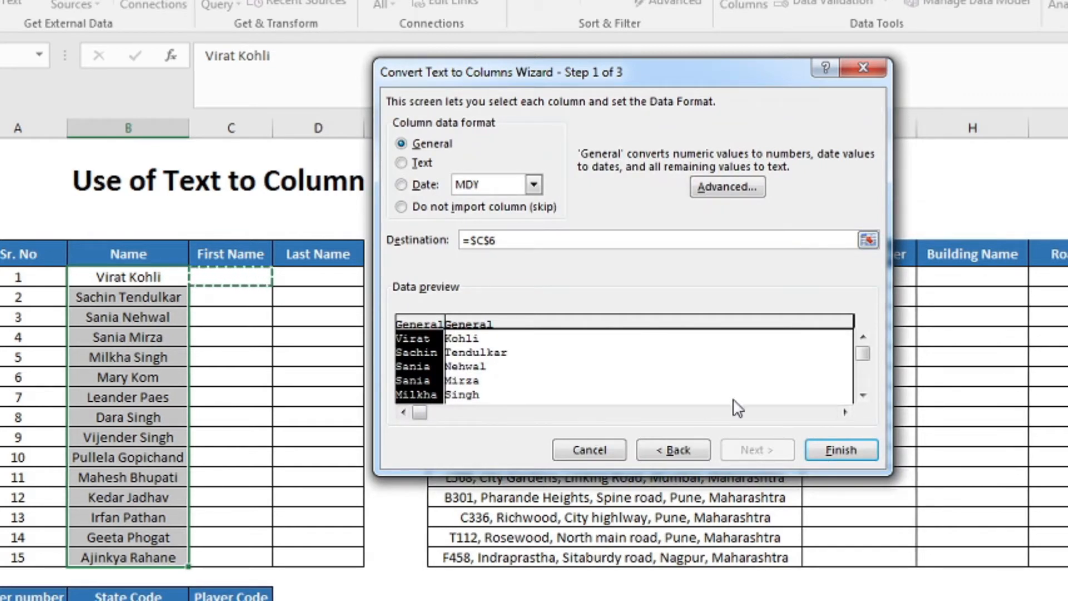
pyautogui.click(841, 450)
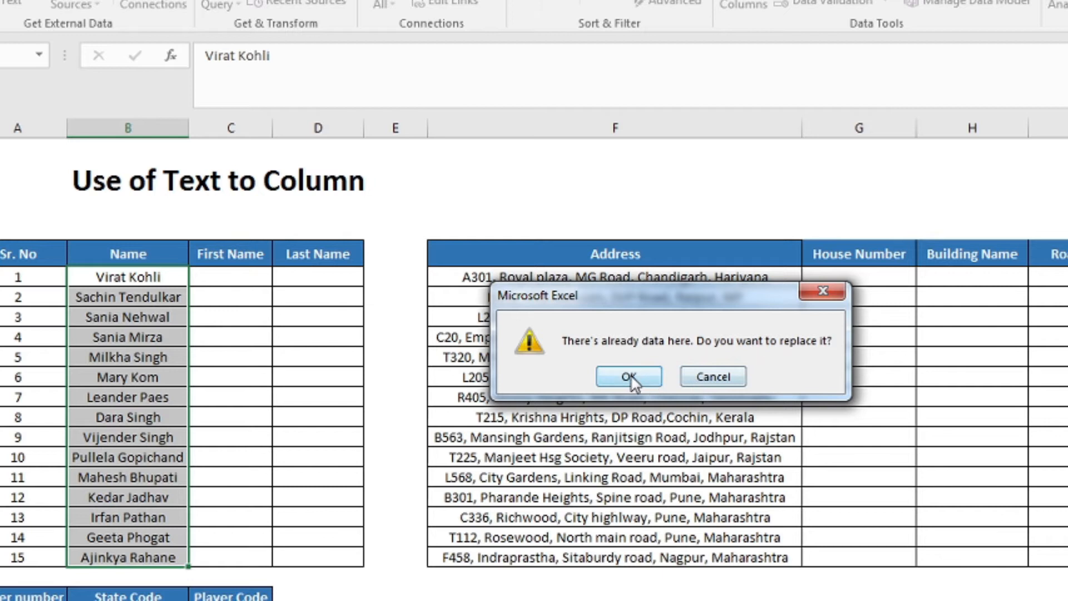
pyautogui.click(630, 377)
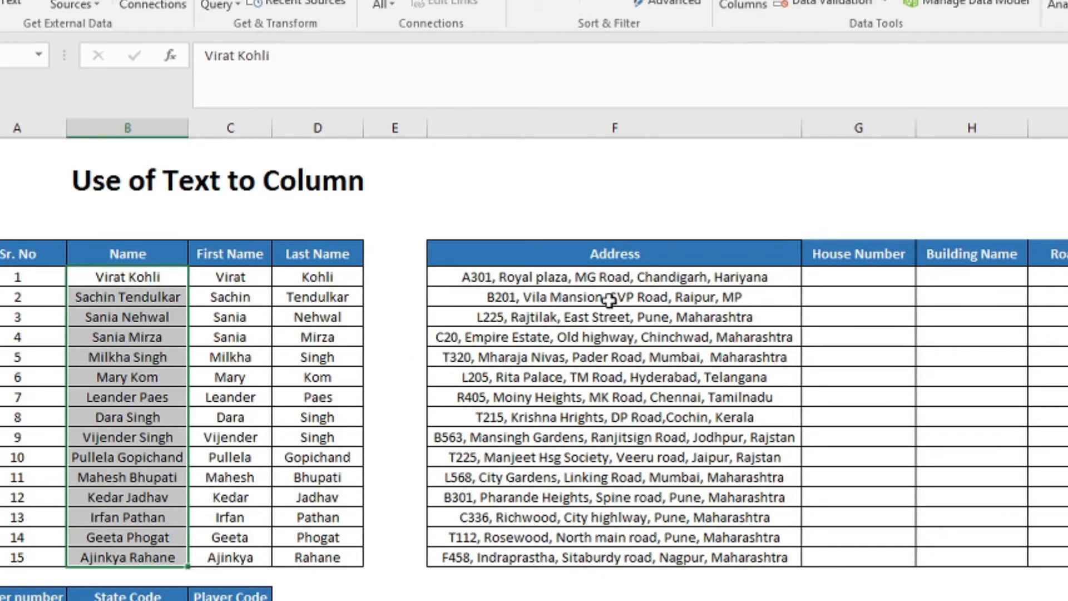
pyautogui.click(601, 256)
pyautogui.click(604, 275)
pyautogui.click(604, 315)
pyautogui.click(593, 396)
pyautogui.click(609, 476)
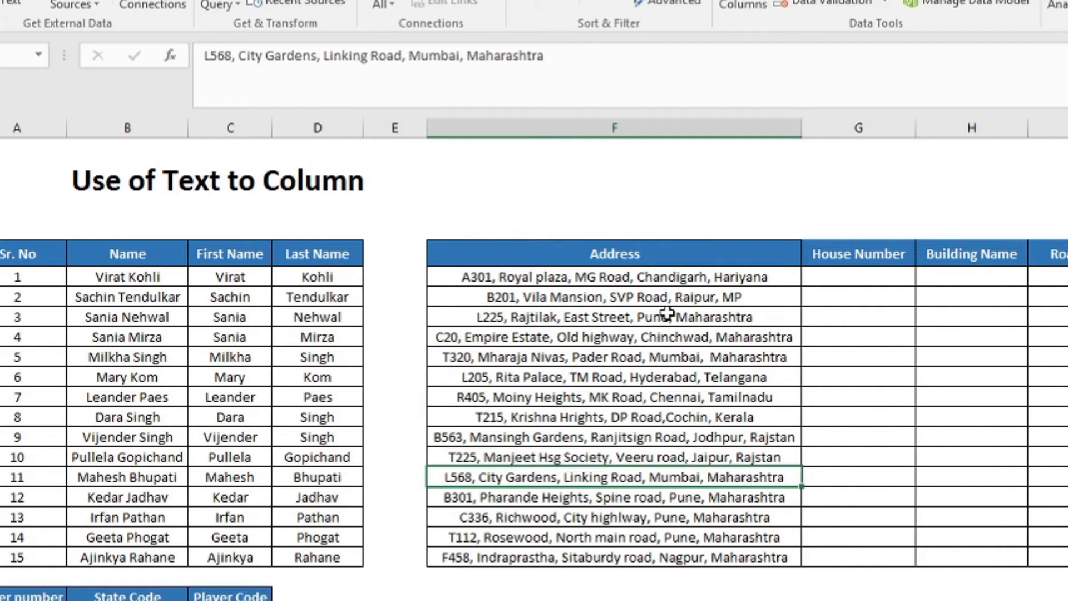
# Step: Set up Text to Columns on the addresses in F6:F20 as Delimited, with only Tab and Comma as delimiters
pyautogui.click(666, 276)
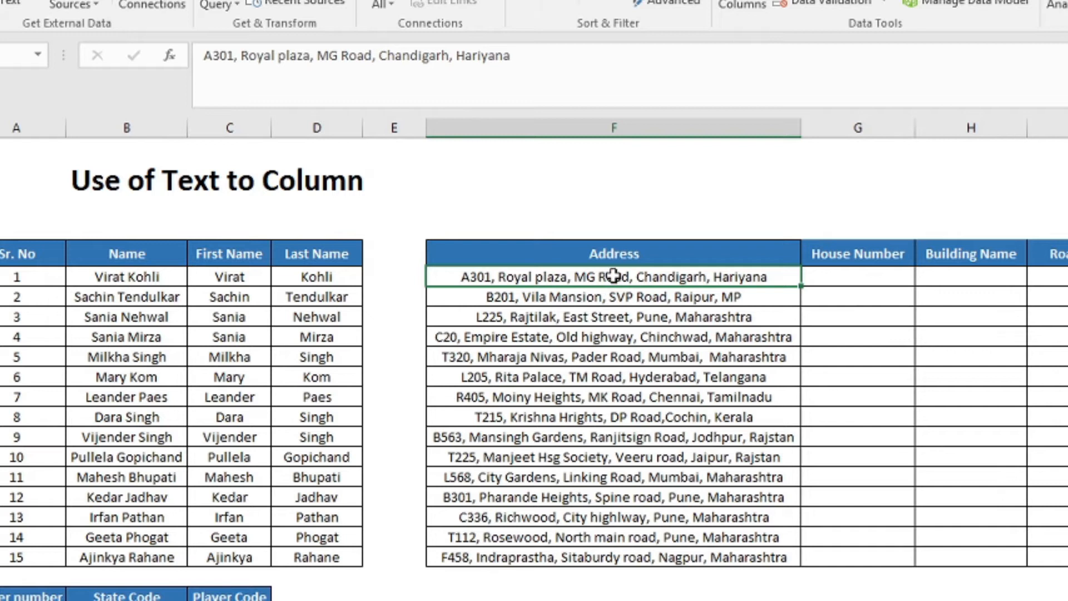
pyautogui.keyDown('shift'); pyautogui.click(240, 559); pyautogui.keyUp('shift')
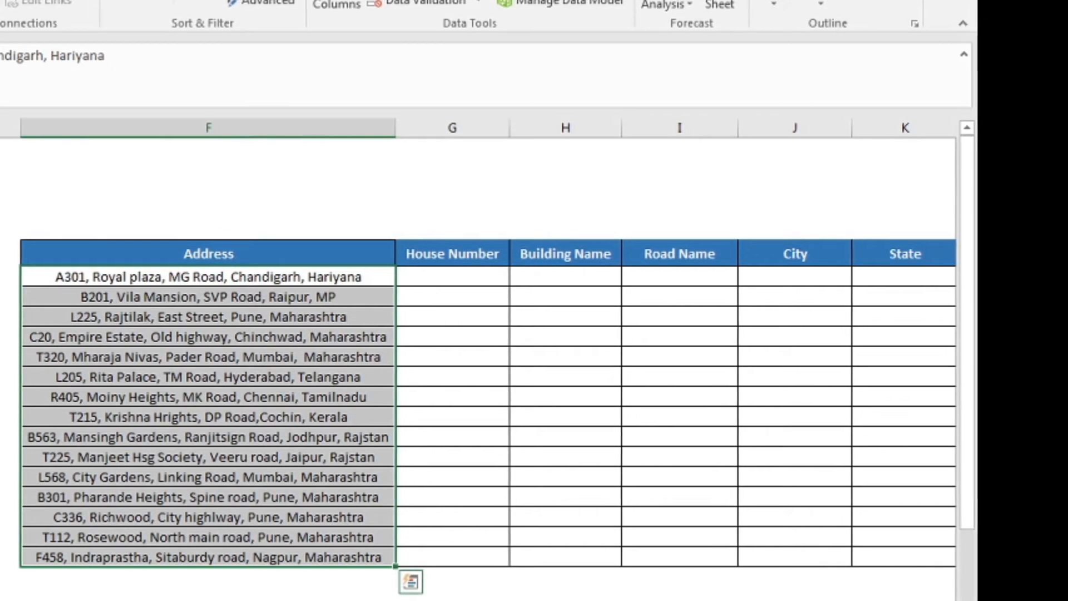
pyautogui.hotkey('alt', 'd')
pyautogui.press('e')
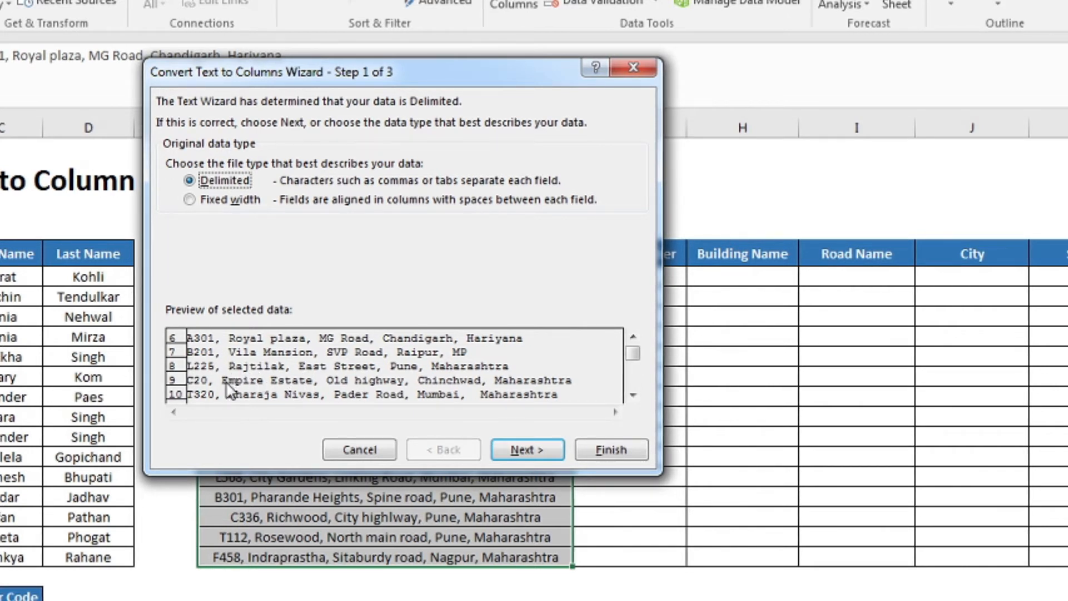
pyautogui.click(532, 453)
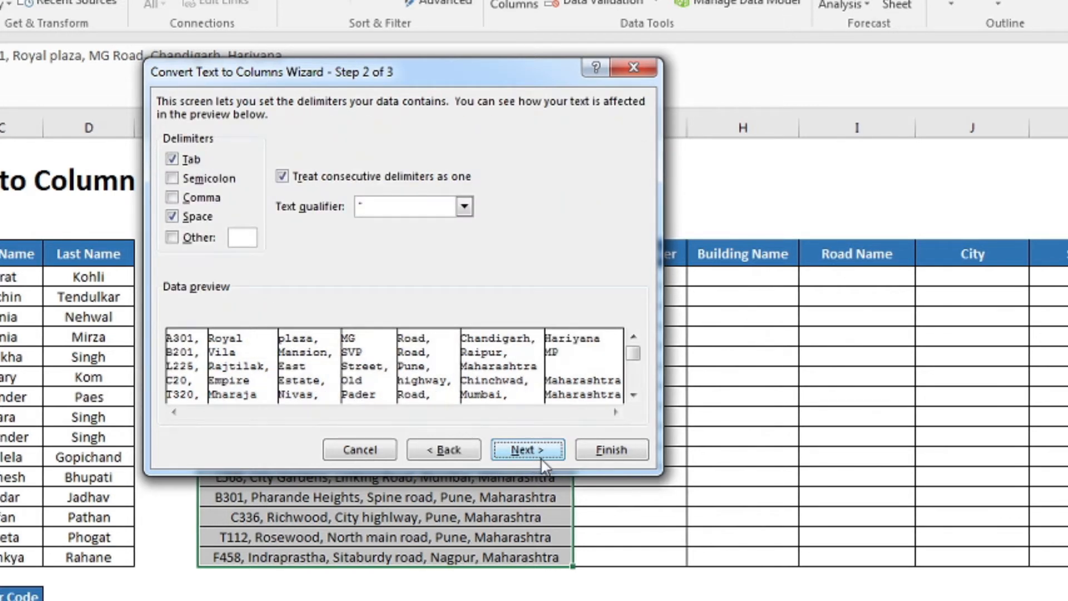
pyautogui.click(198, 202)
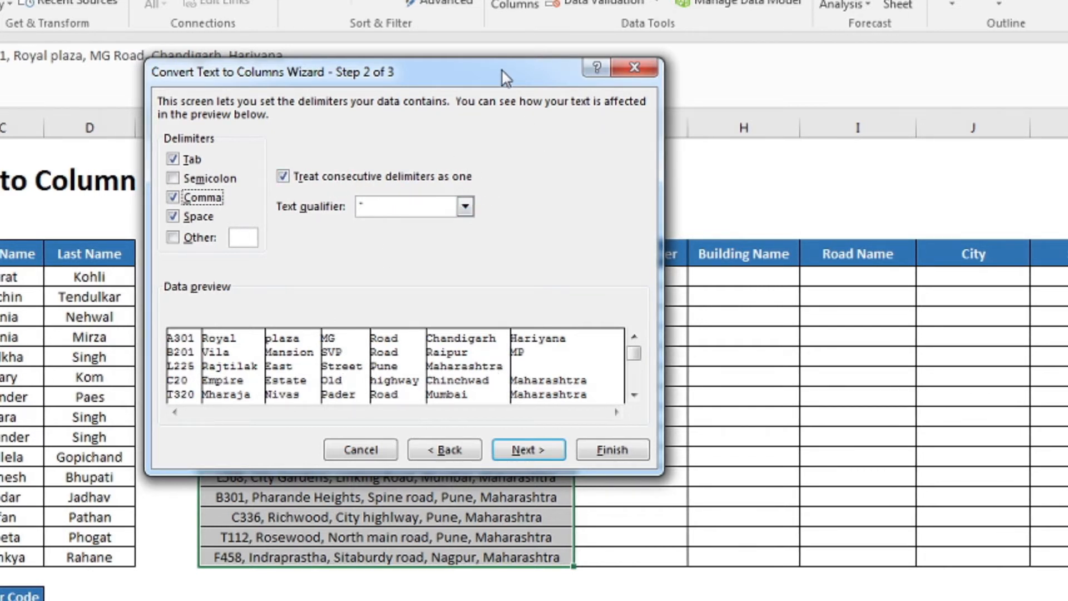
pyautogui.moveTo(503, 78); pyautogui.dragTo(862, 3)
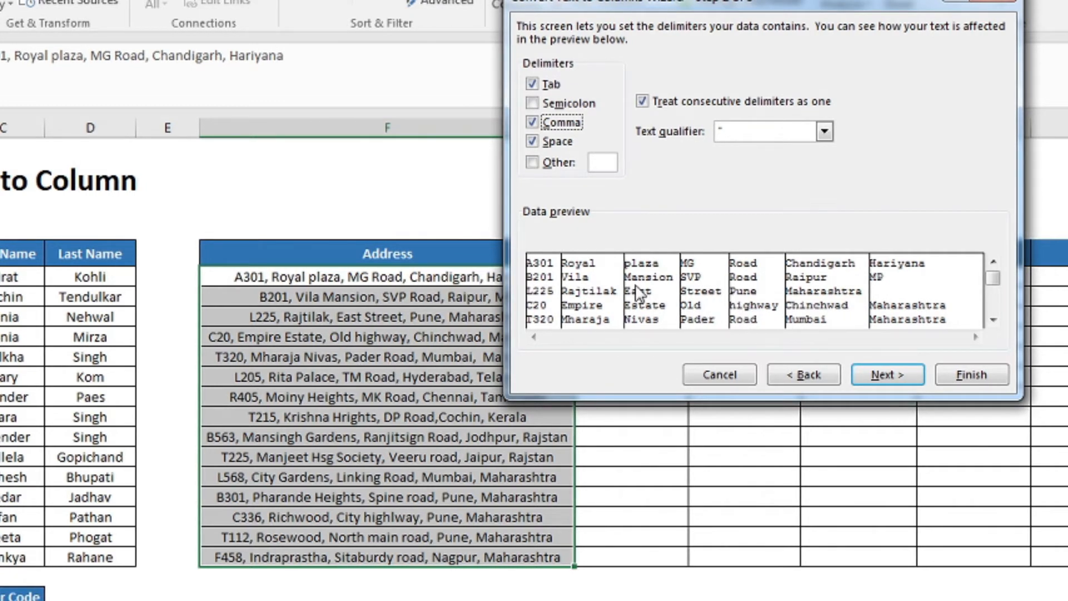
pyautogui.click(552, 146)
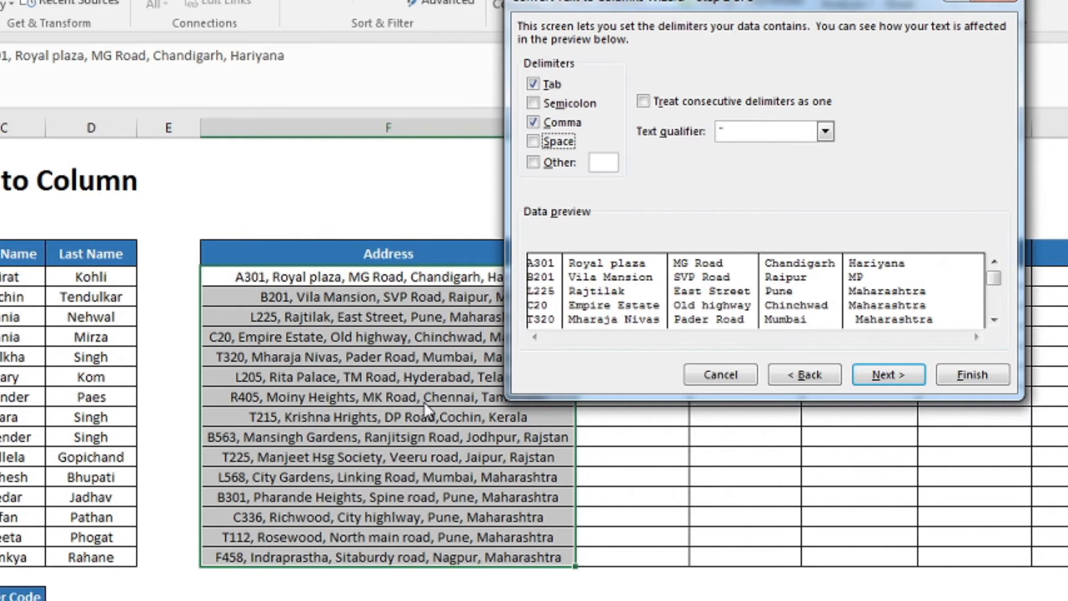
pyautogui.moveTo(806, 11); pyautogui.dragTo(927, 133)
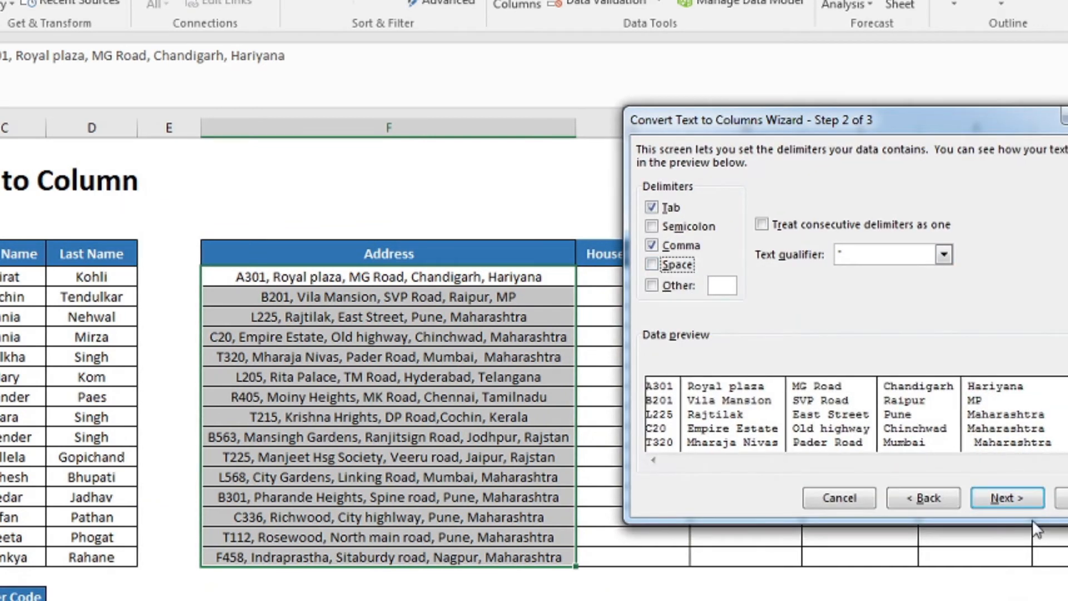
pyautogui.click(1022, 503)
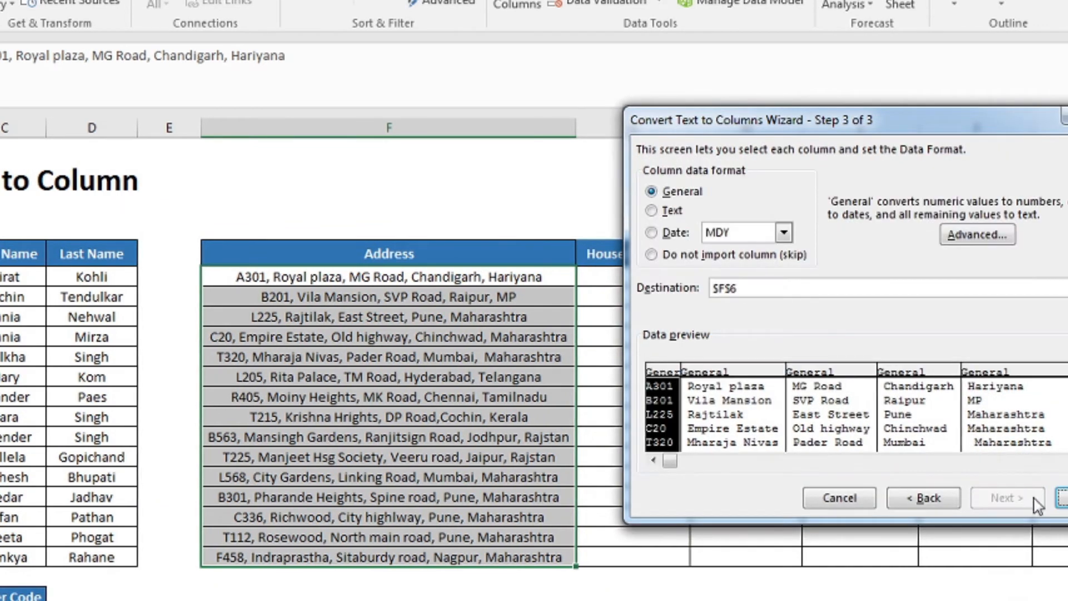
# Step: Set the destination of the split addresses to cell G6 and finish the conversion, accepting replacement of existing data
pyautogui.moveTo(930, 119); pyautogui.dragTo(330, 108)
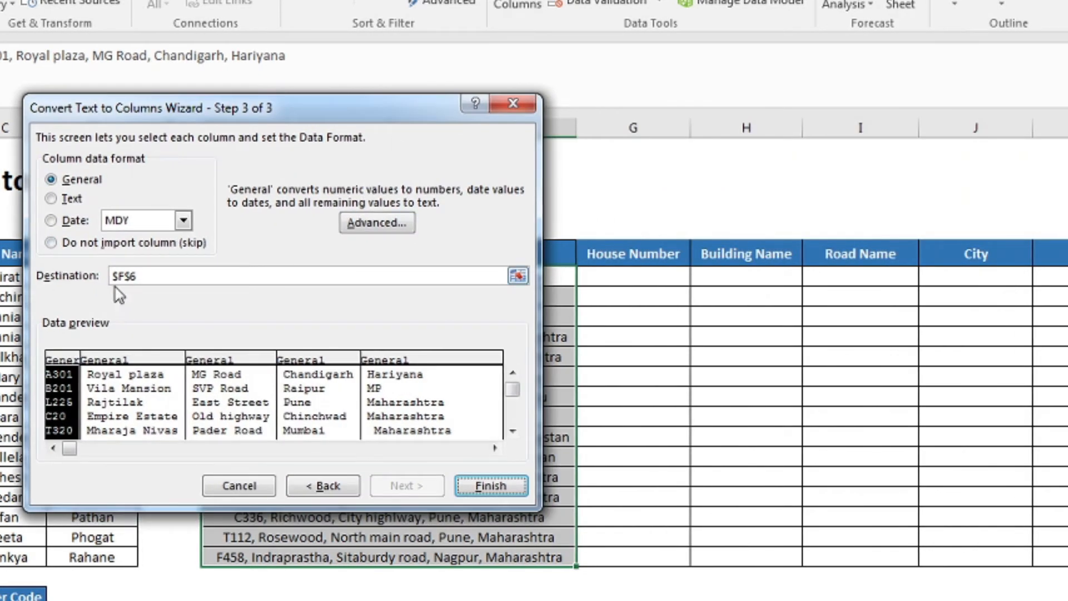
pyautogui.moveTo(396, 98); pyautogui.dragTo(312, 113)
pyautogui.click(433, 290)
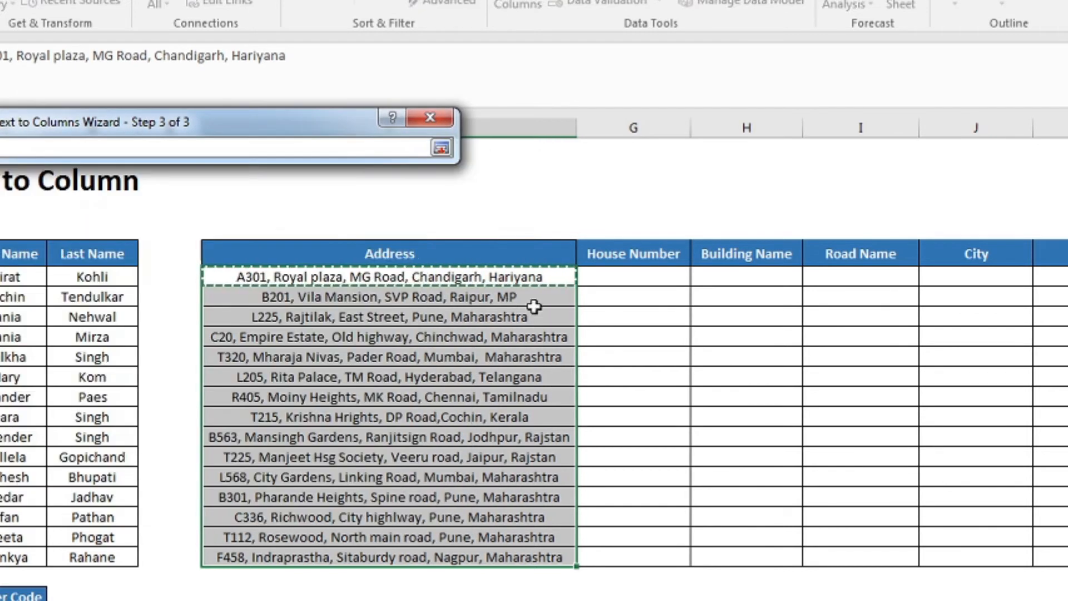
pyautogui.click(650, 281)
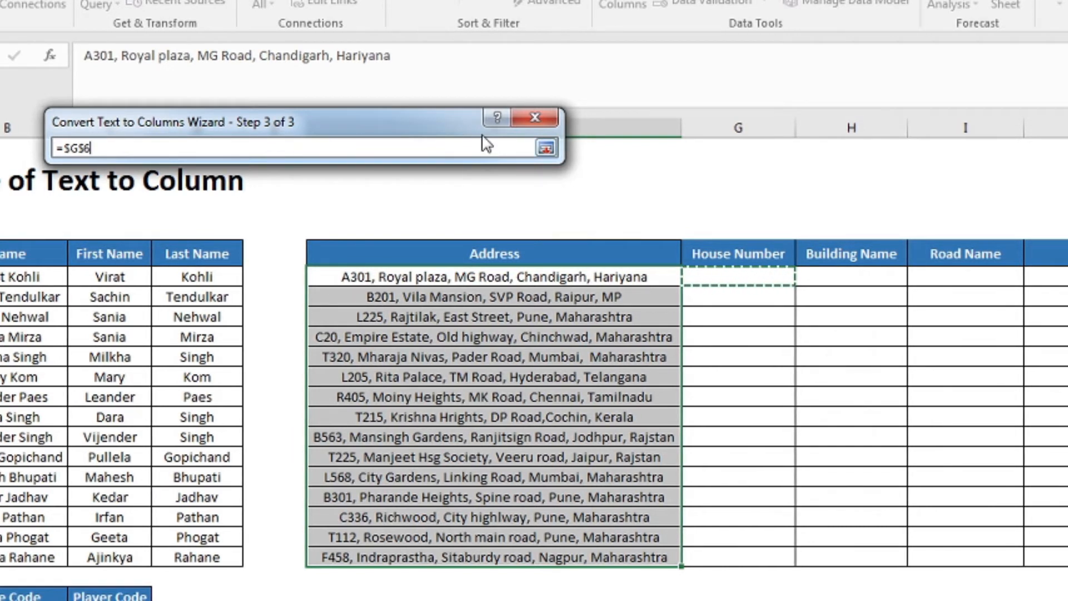
pyautogui.click(545, 149)
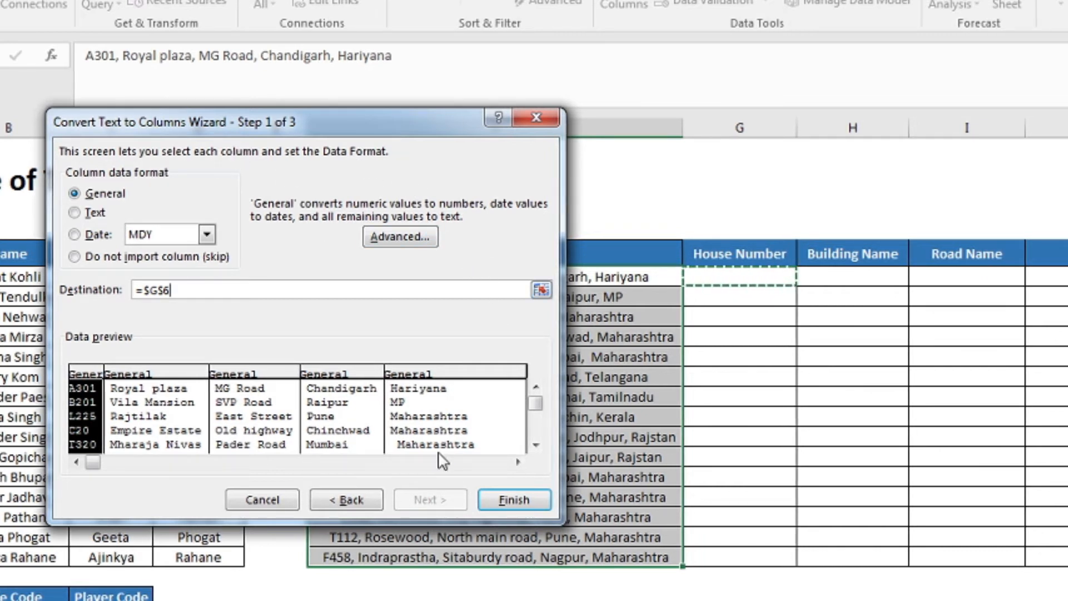
pyautogui.click(532, 499)
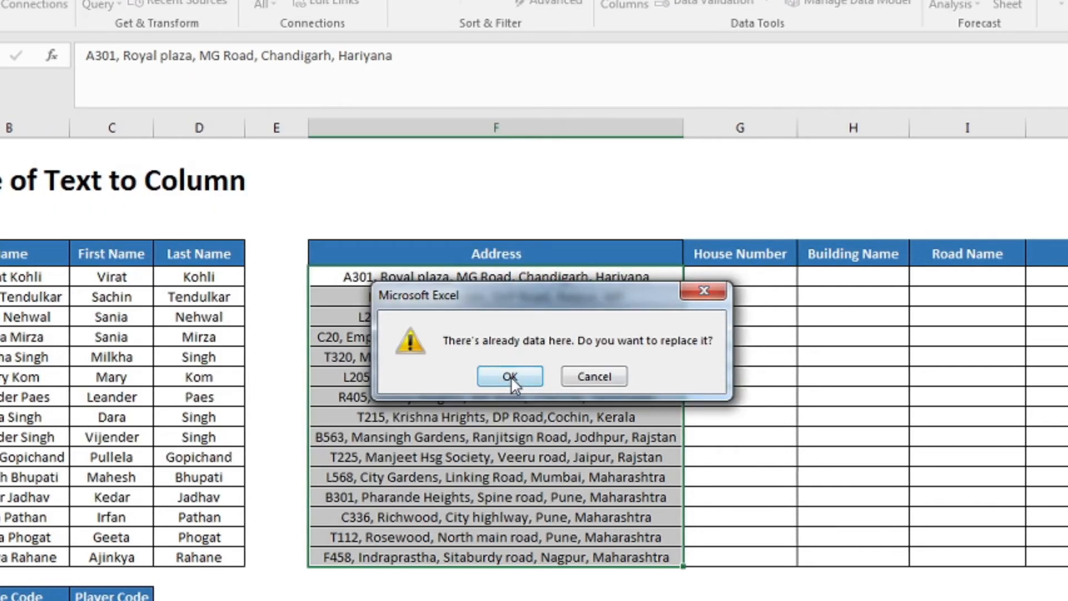
pyautogui.click(511, 377)
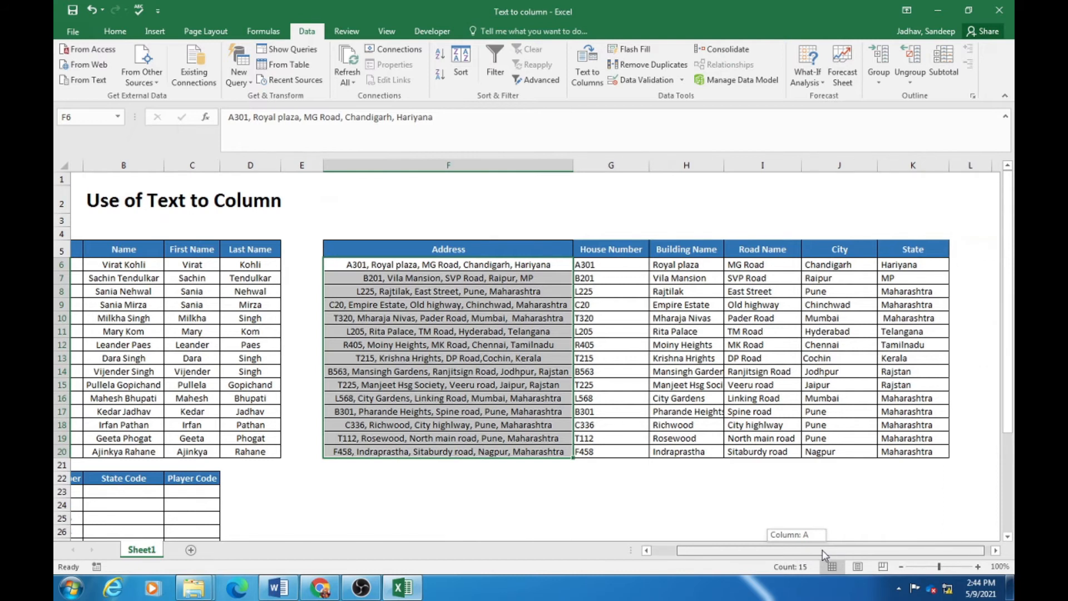
# Step: Start Text to Columns on the player numbers in A23:A37
pyautogui.moveTo(822, 549); pyautogui.dragTo(822, 549)
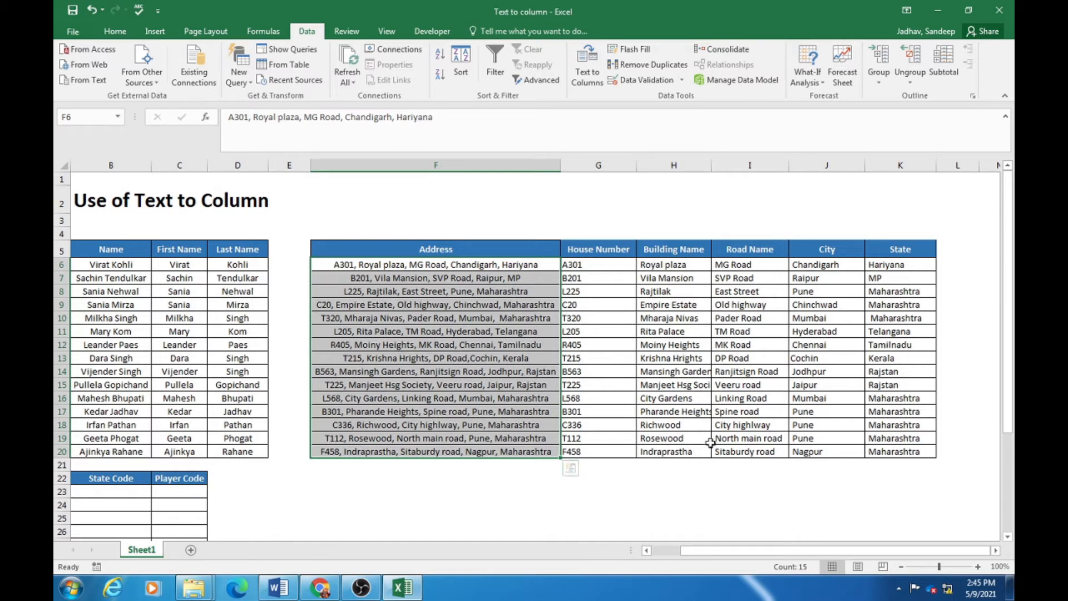
pyautogui.moveTo(718, 555); pyautogui.dragTo(677, 556)
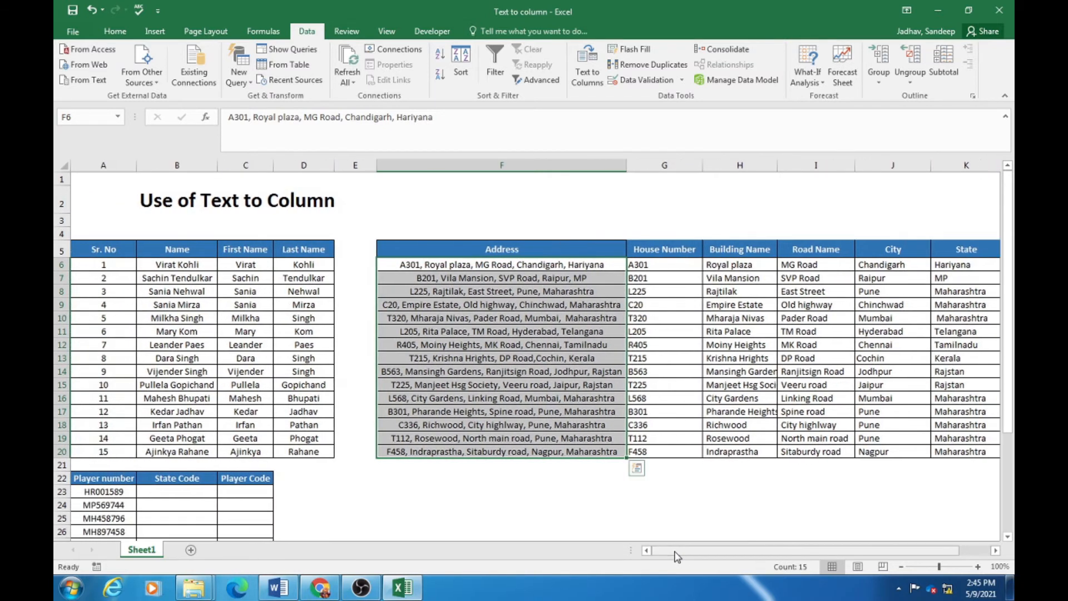
pyautogui.scroll(-2, 540, 403)
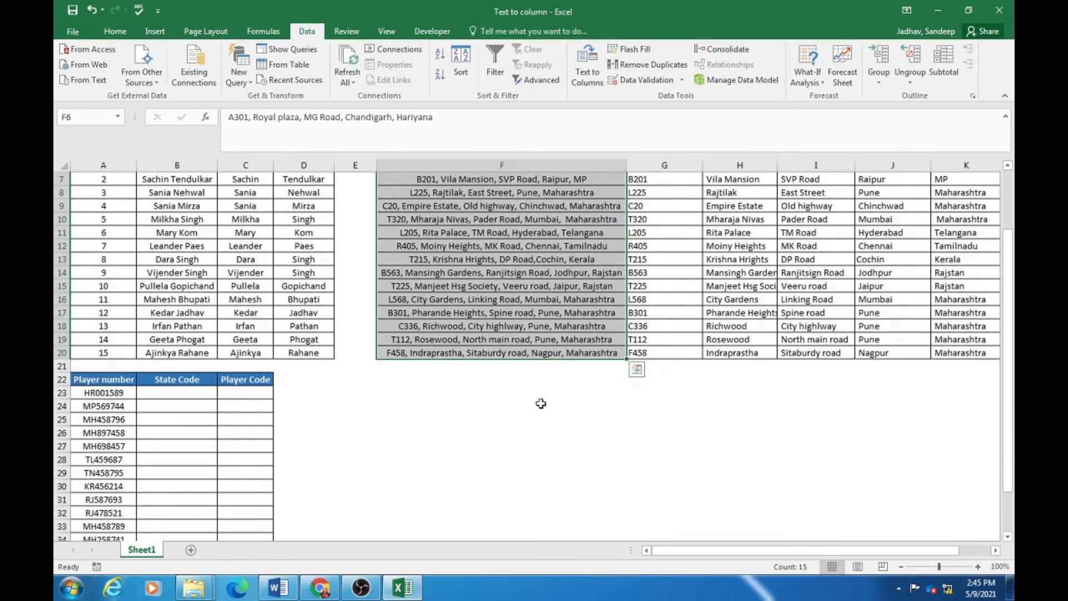
pyautogui.scroll(2, 540, 403)
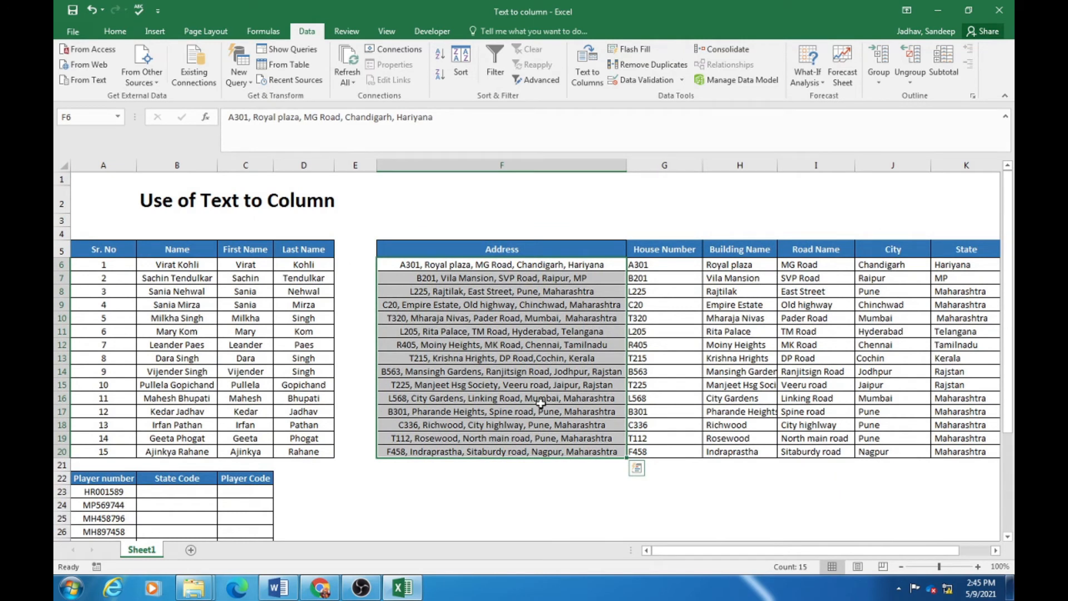
pyautogui.scroll(-3, 578, 480)
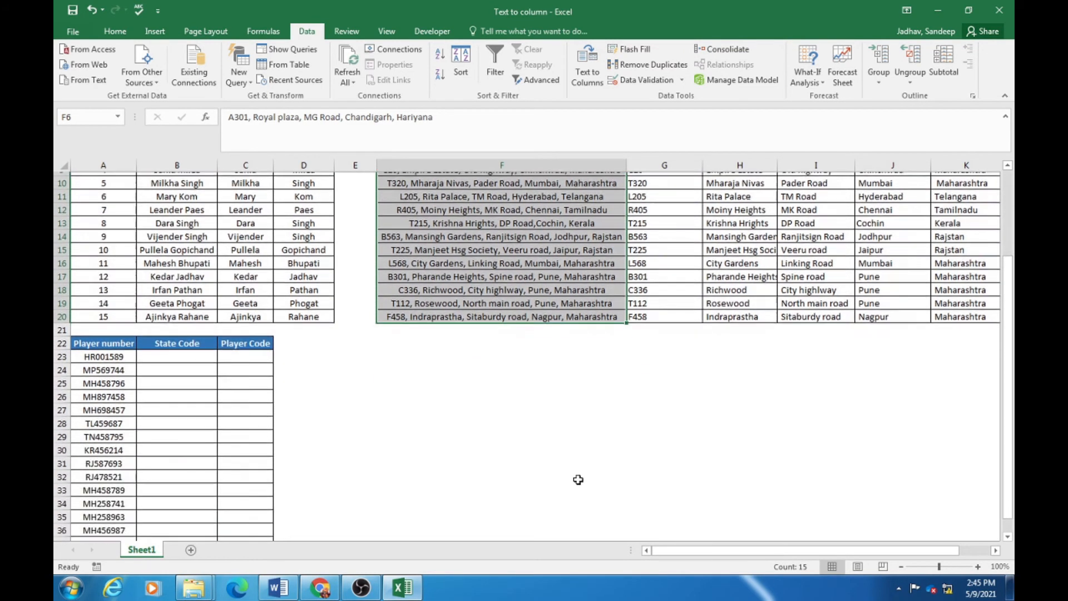
pyautogui.scroll(-2, 578, 479)
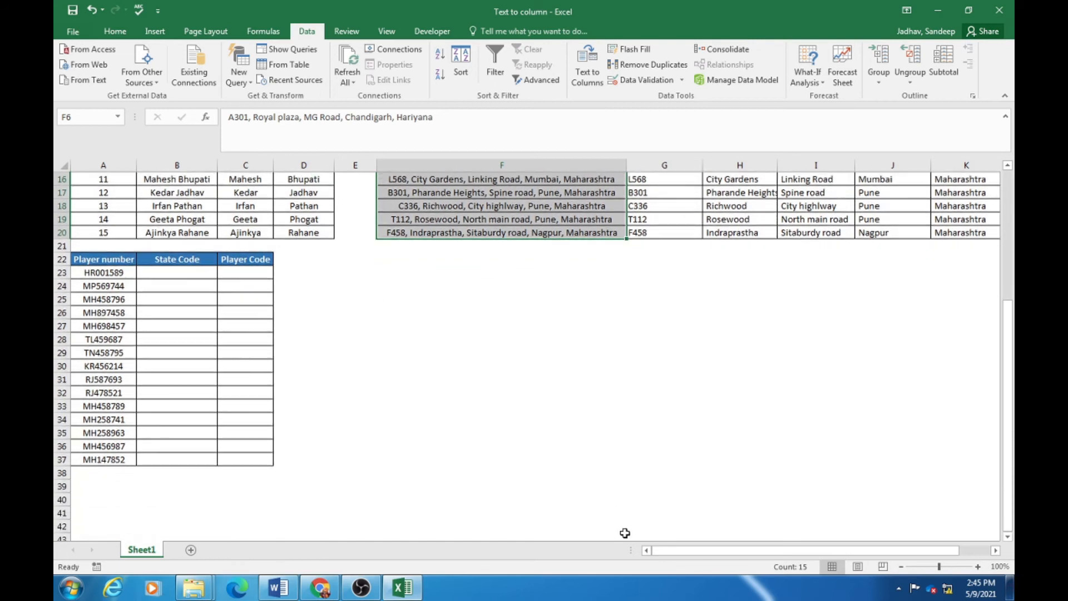
pyautogui.click(108, 273)
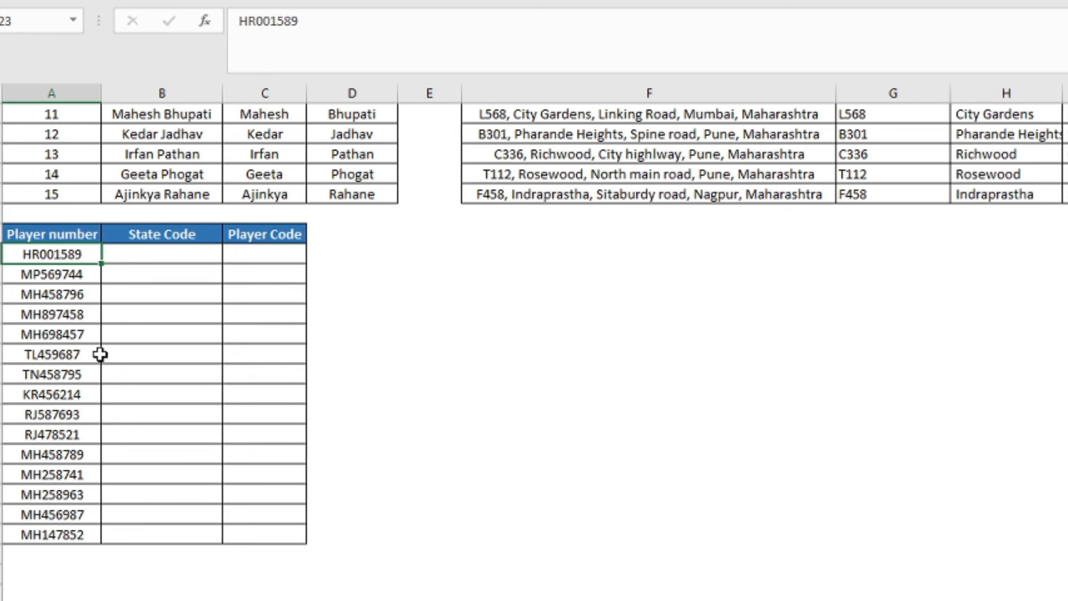
pyautogui.keyDown('shift'); pyautogui.click(76, 534); pyautogui.keyUp('shift')
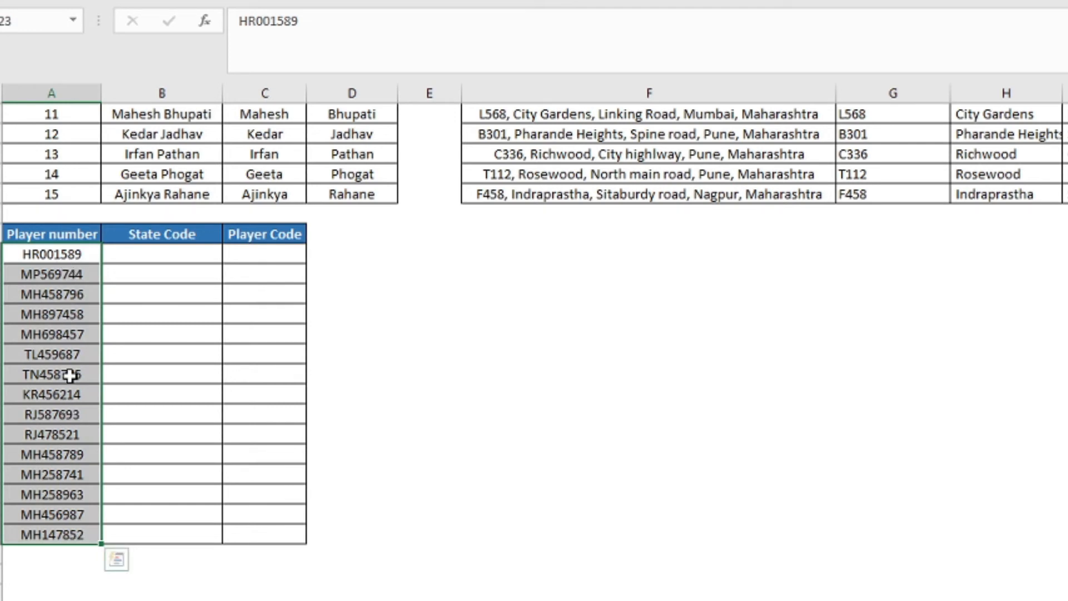
pyautogui.hotkey('alt', 'a')
pyautogui.press('e')
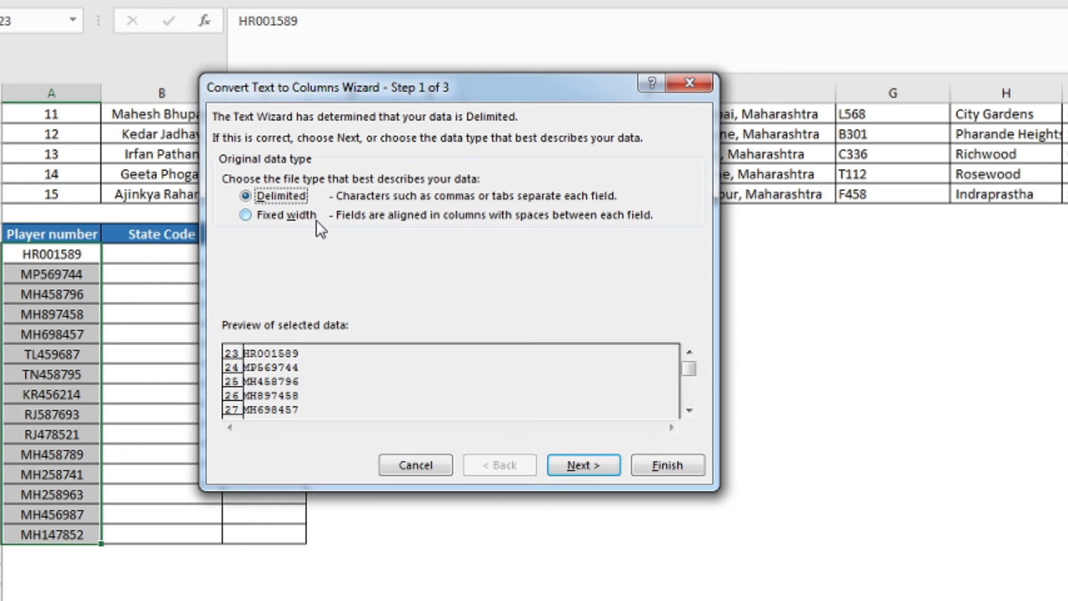
# Step: Set the data type of the player numbers to Fixed width and continue to the column breaks
pyautogui.moveTo(471, 97); pyautogui.dragTo(592, 84)
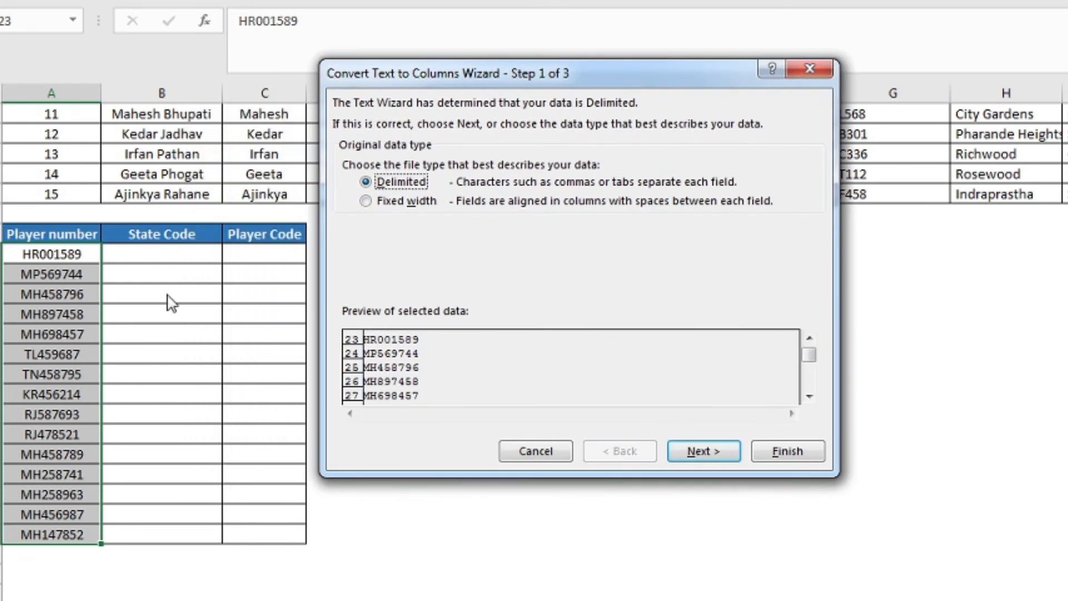
pyautogui.moveTo(569, 78); pyautogui.dragTo(615, 82)
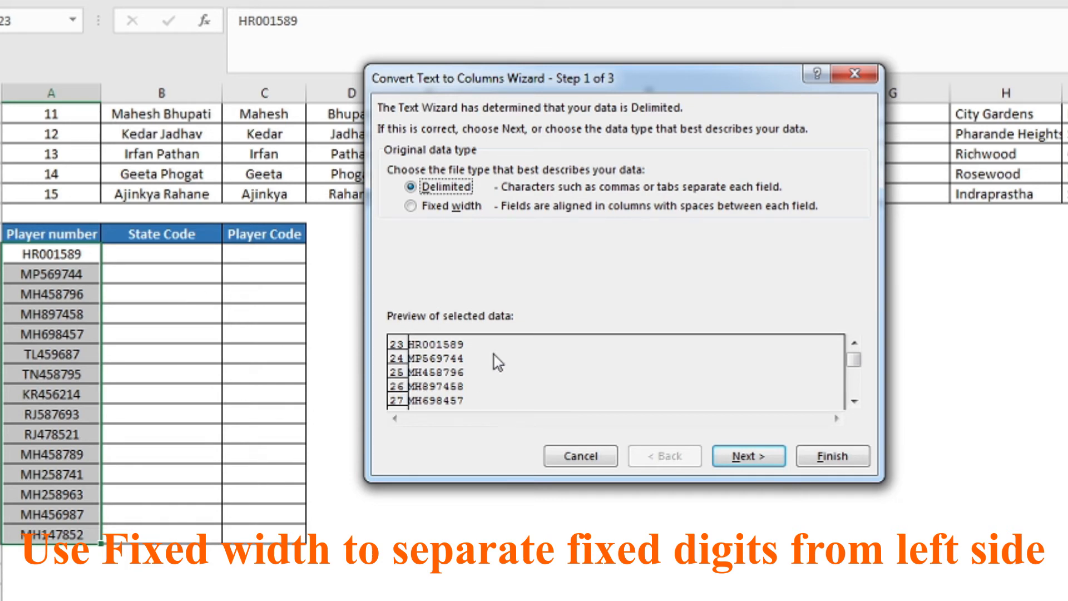
pyautogui.click(448, 217)
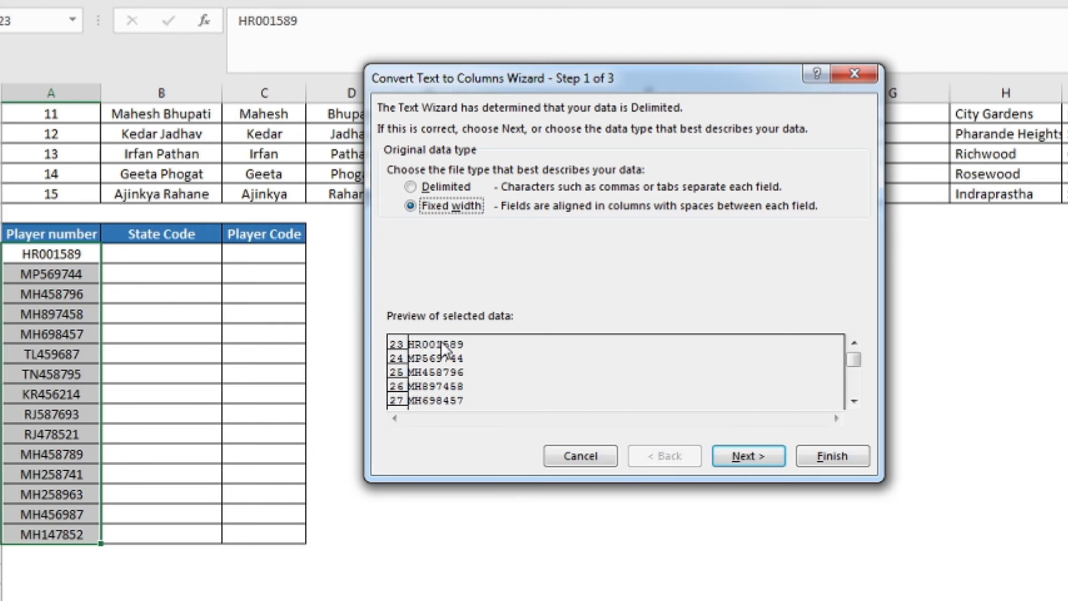
pyautogui.click(763, 457)
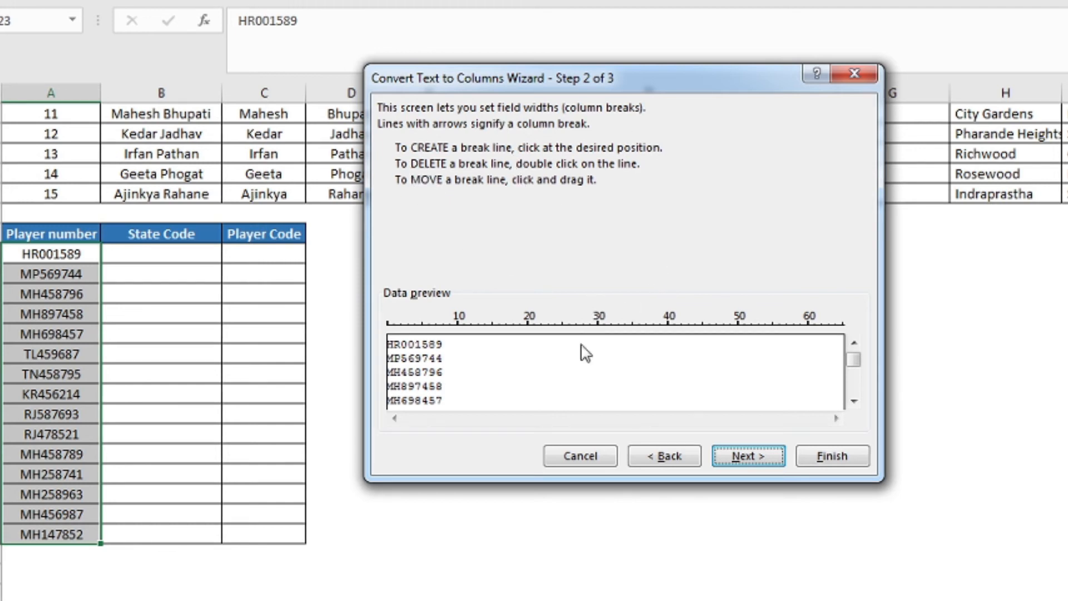
# Step: Try adding column breaks at positions 2 and 4 of the data preview, and remove them
pyautogui.click(402, 327)
pyautogui.doubleClick(400, 337)
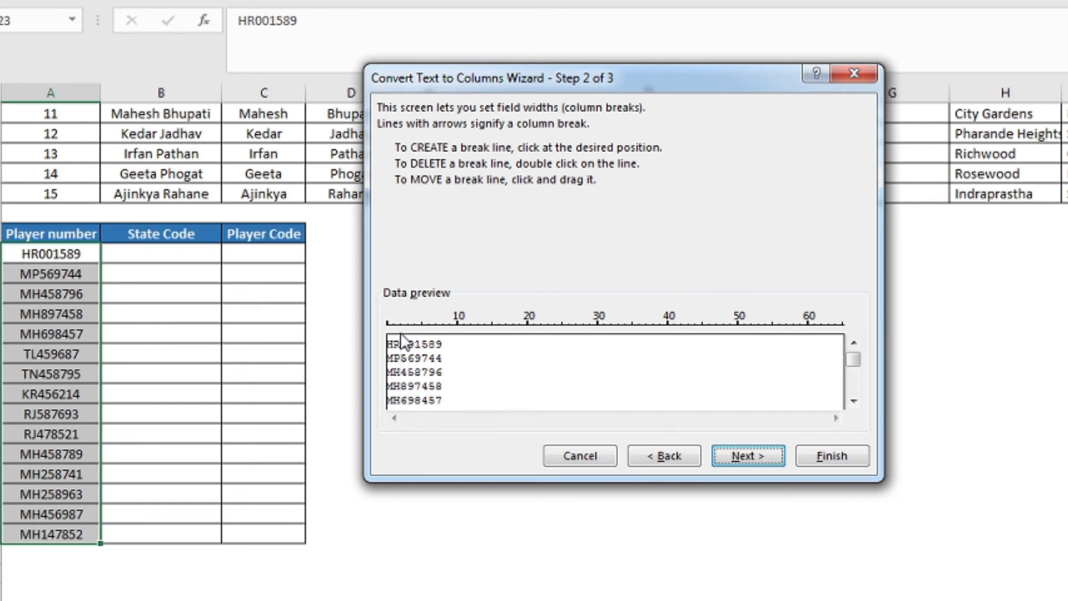
pyautogui.click(414, 333)
pyautogui.moveTo(414, 332); pyautogui.dragTo(400, 329)
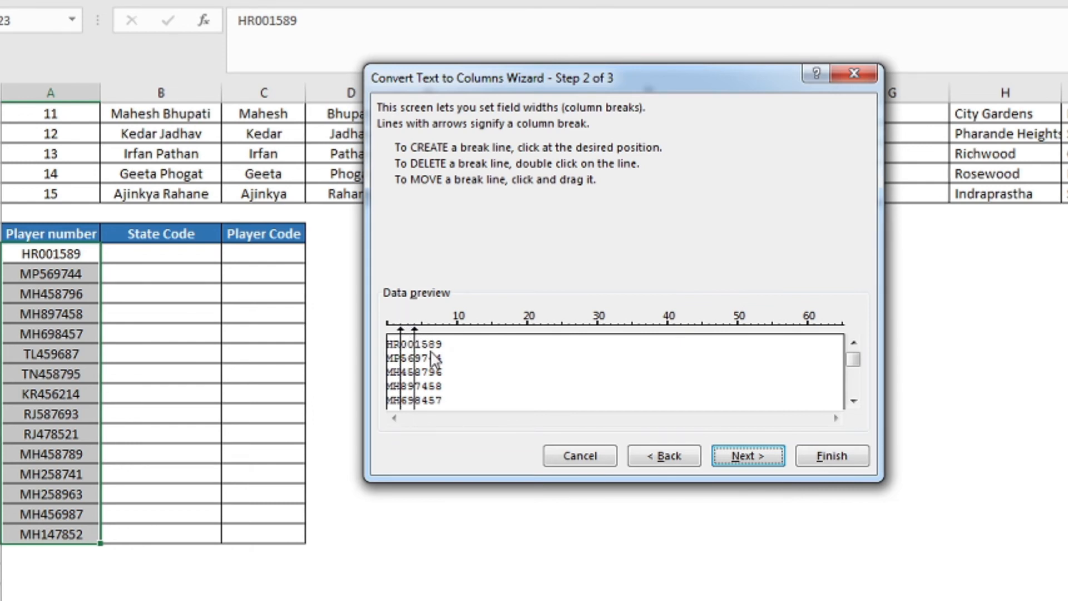
pyautogui.doubleClick(415, 335)
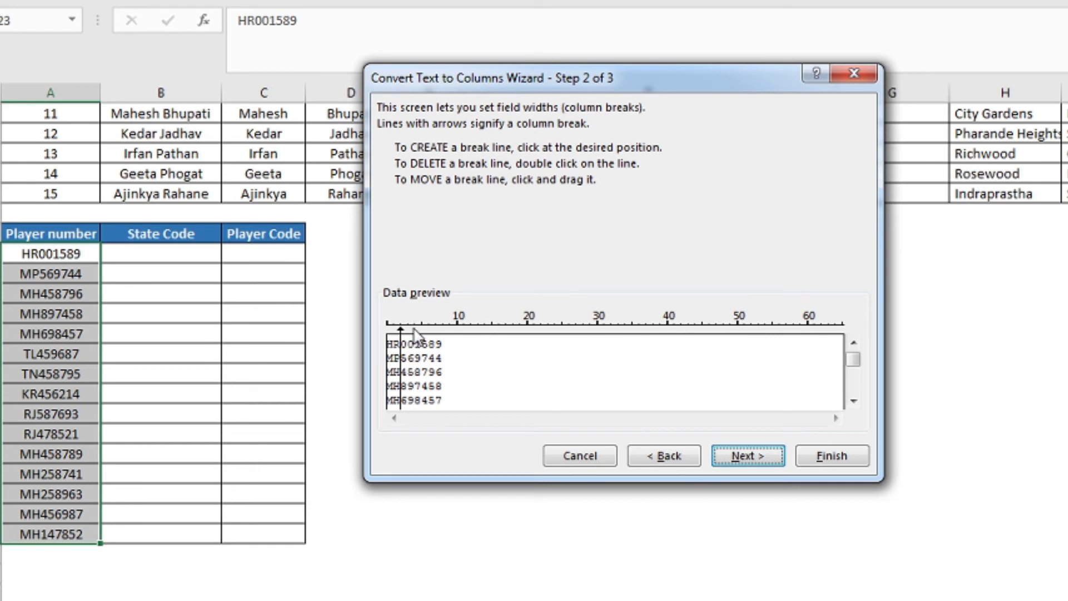
pyautogui.doubleClick(400, 330)
# Step: Place a column break after the second character, try and remove another at position 7, and continue to the column formats
pyautogui.click(399, 325)
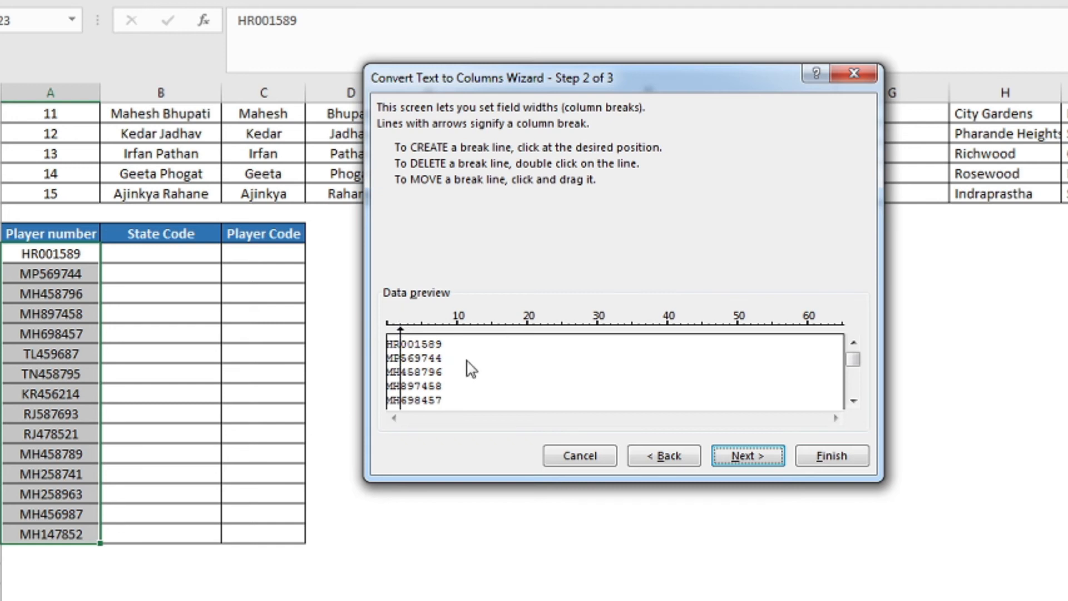
pyautogui.click(435, 325)
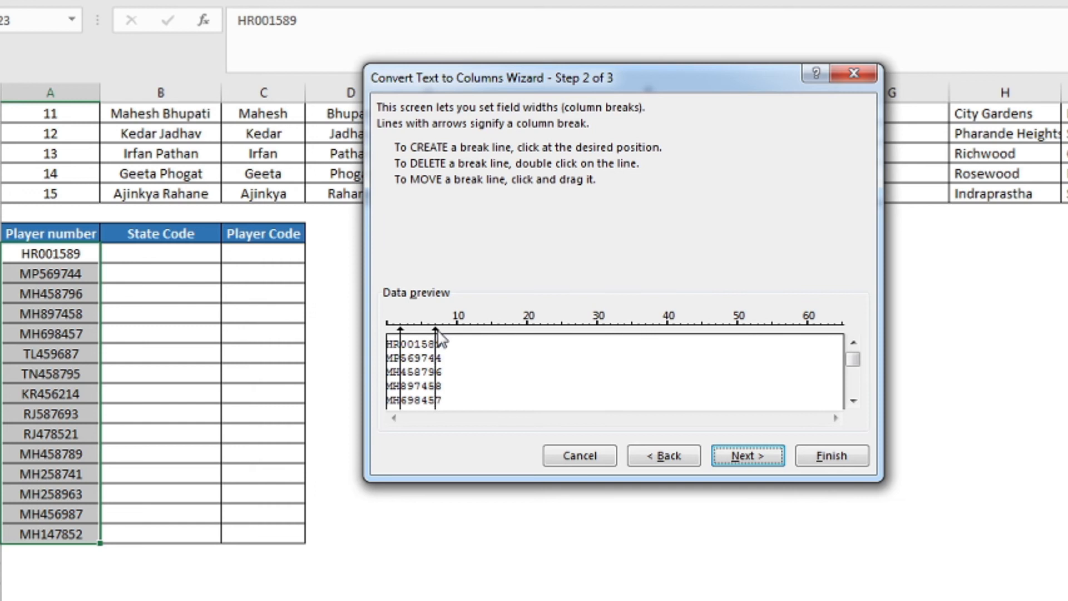
pyautogui.doubleClick(436, 333)
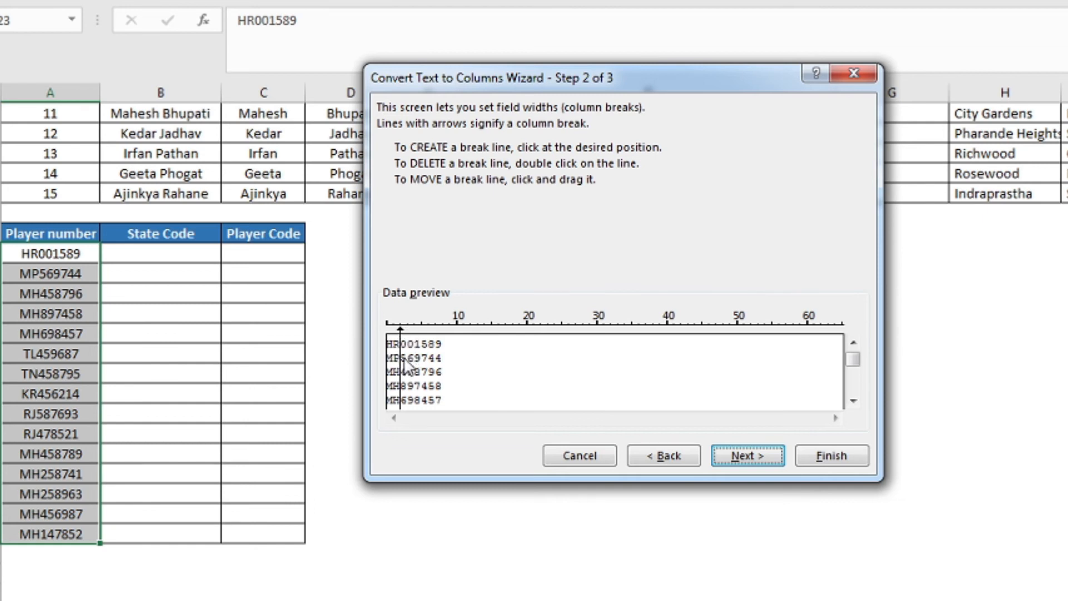
pyautogui.click(748, 456)
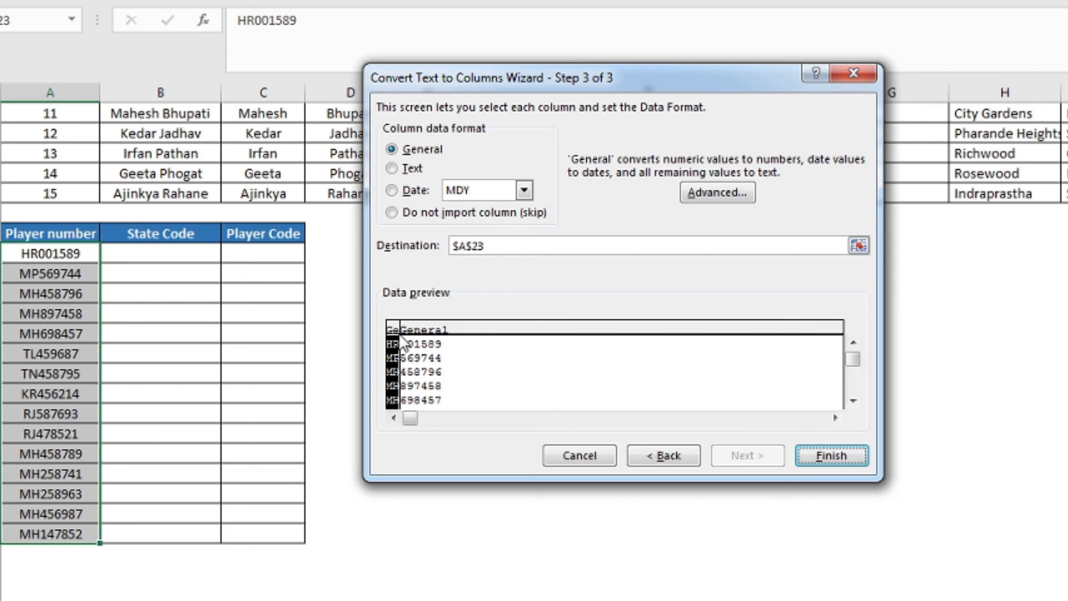
# Step: Set the destination of the split player numbers to cell B23 and finish the conversion, accepting replacement of existing data
pyautogui.click(446, 334)
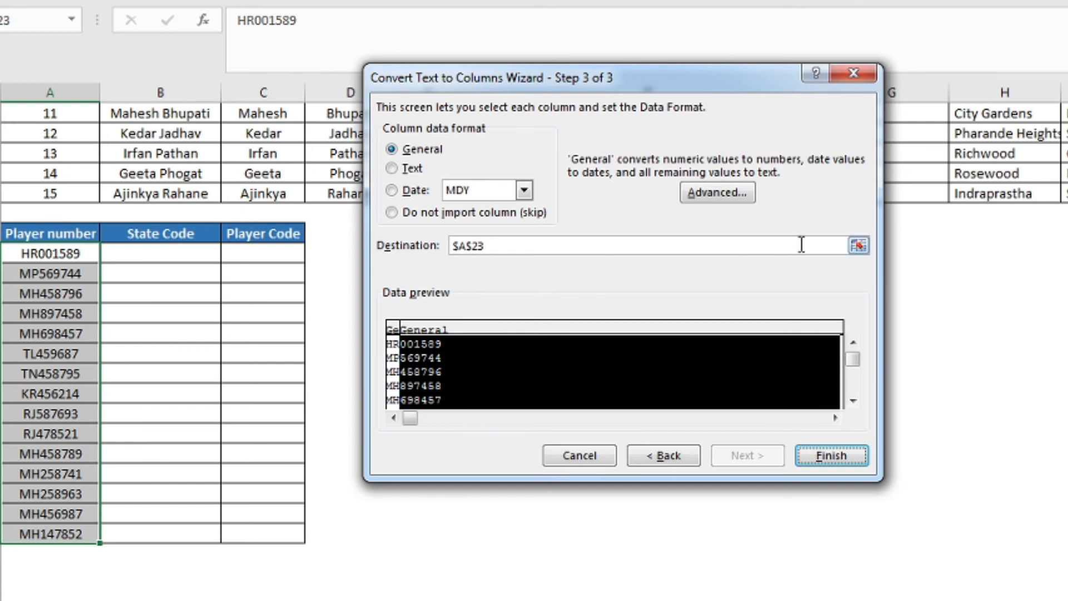
pyautogui.click(858, 246)
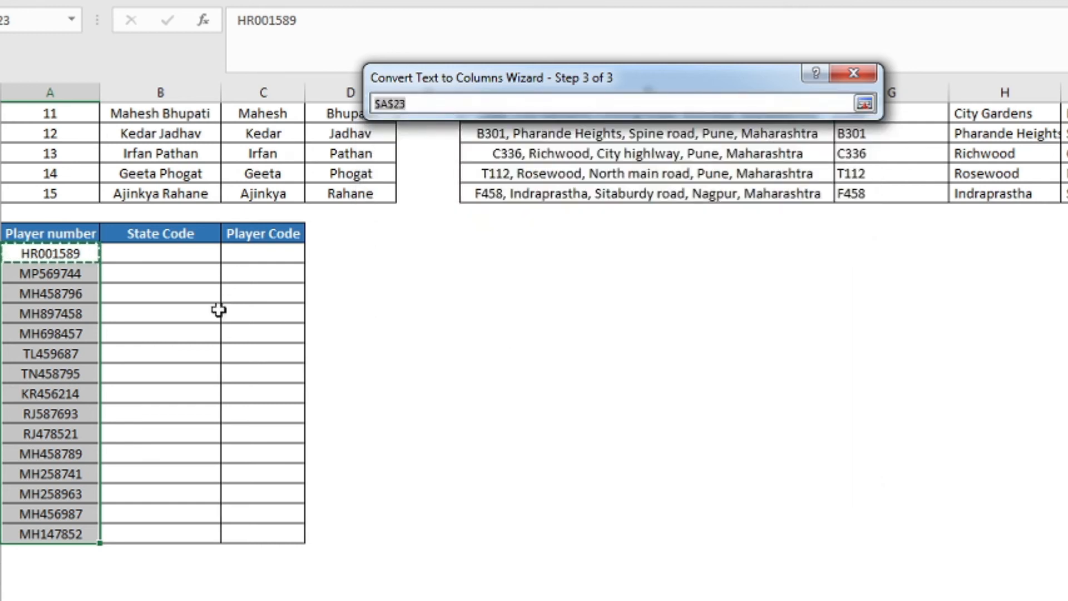
pyautogui.click(160, 255)
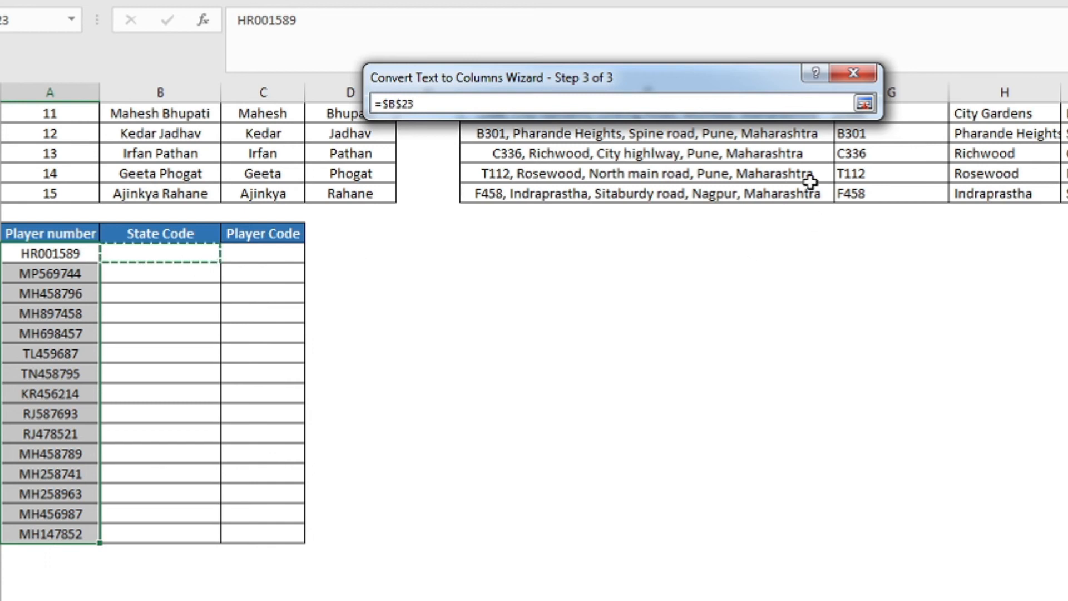
pyautogui.click(863, 103)
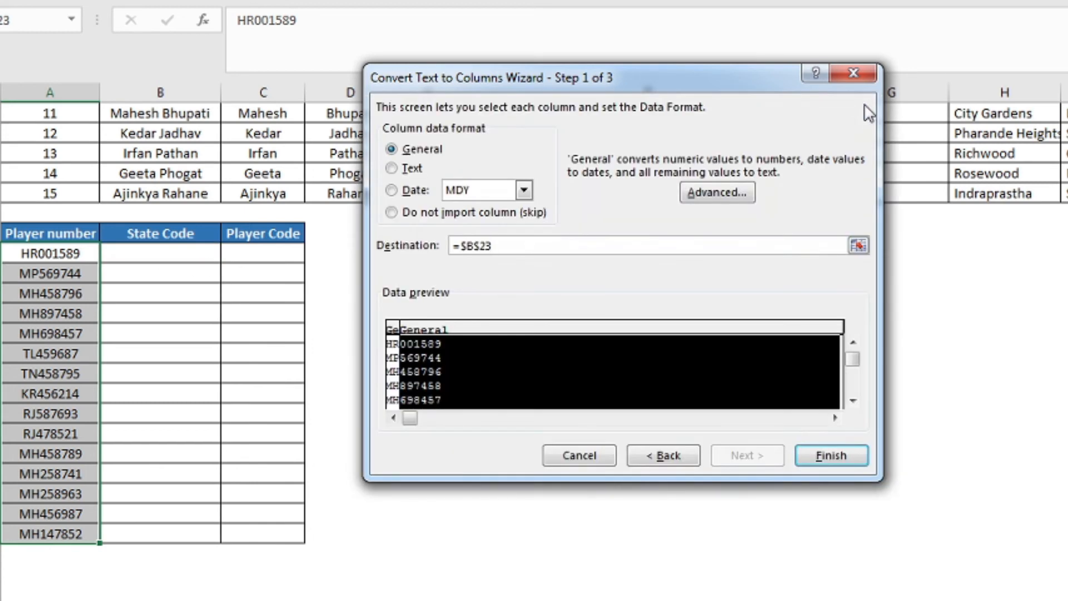
pyautogui.click(839, 460)
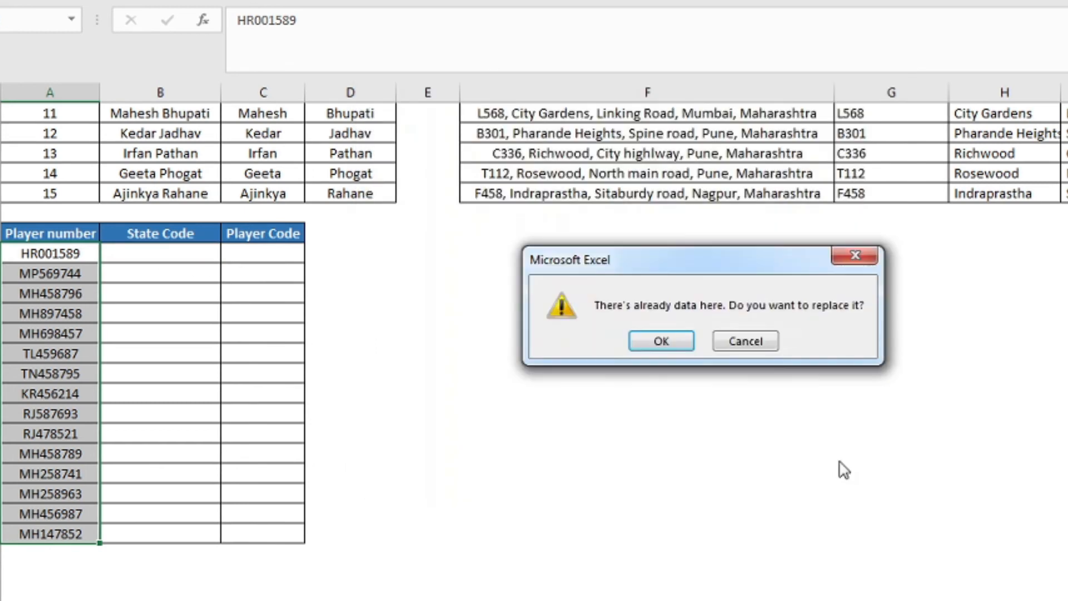
pyautogui.click(638, 342)
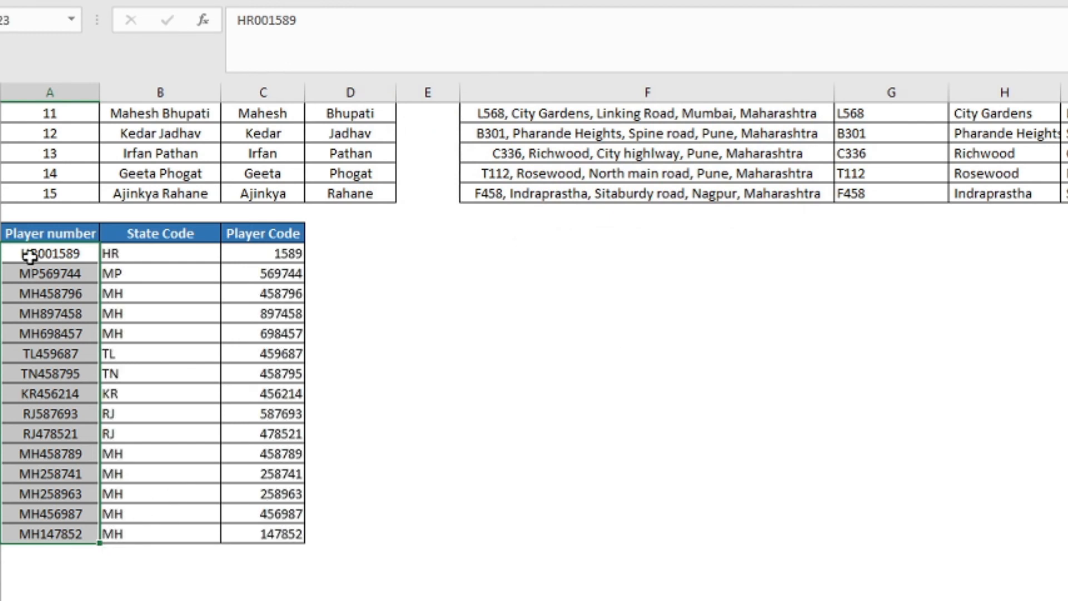
# Step: Compare the split state codes and player codes with the original player numbers, checking the leading zeros in the first row
pyautogui.moveTo(112, 253); pyautogui.dragTo(126, 534)
pyautogui.click(285, 253)
pyautogui.moveTo(286, 261); pyautogui.dragTo(269, 527)
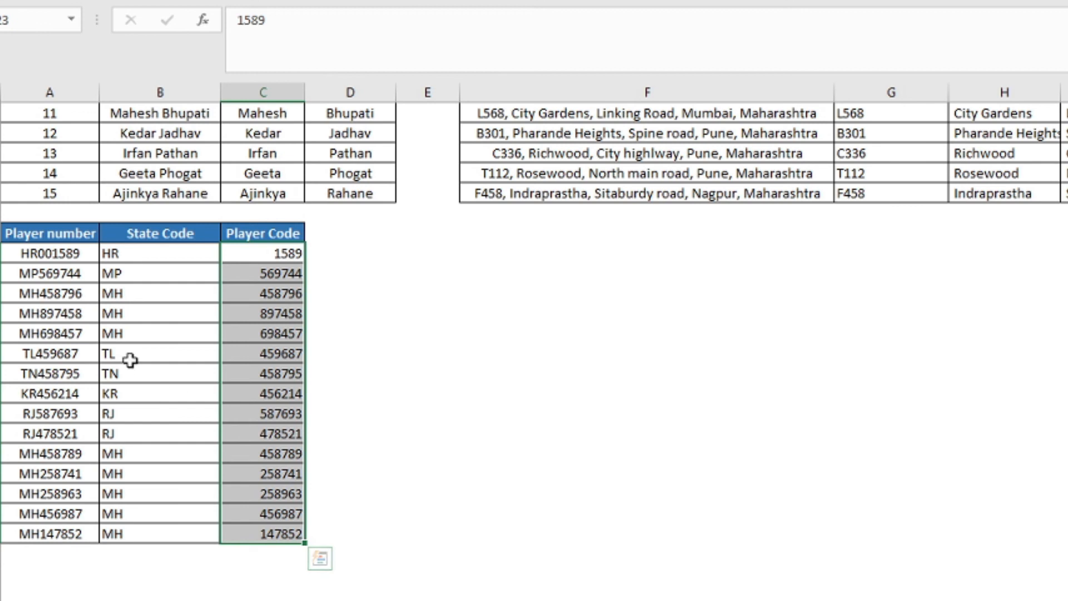
pyautogui.click(65, 274)
pyautogui.click(58, 253)
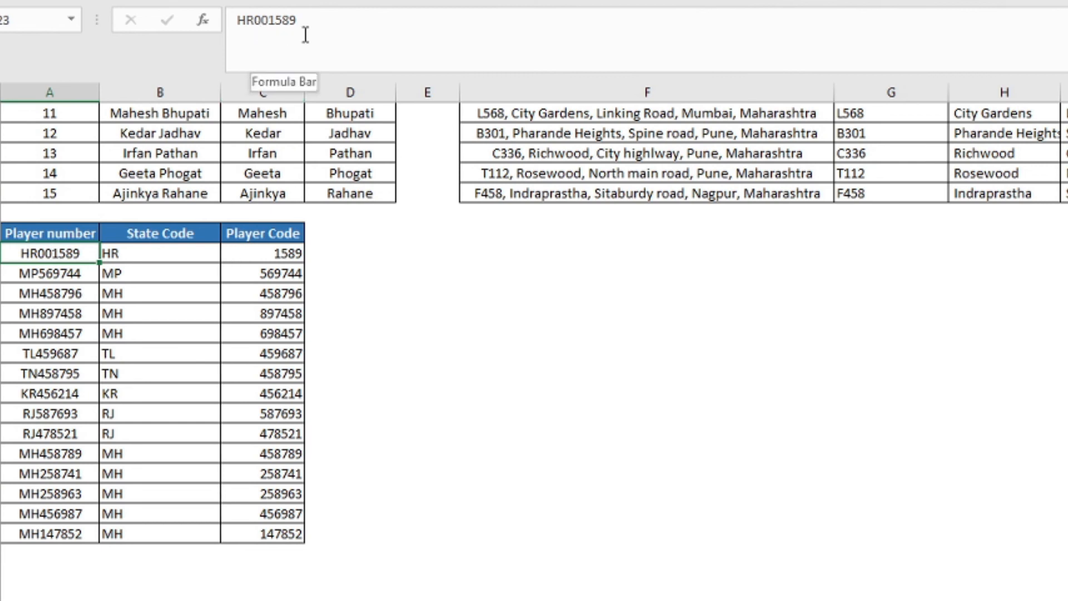
pyautogui.click(271, 253)
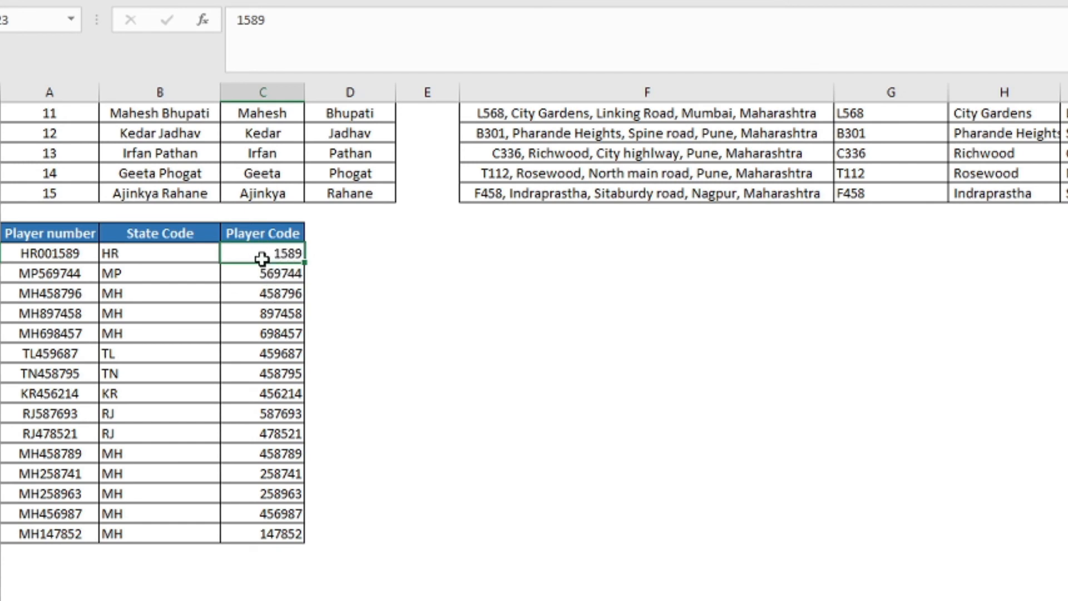
pyautogui.click(265, 275)
pyautogui.click(267, 350)
pyautogui.click(275, 451)
pyautogui.click(273, 250)
# Step: Clear the split state codes and player codes from B23:C37
pyautogui.click(149, 253)
pyautogui.keyDown('shift'); pyautogui.click(277, 536); pyautogui.keyUp('shift')
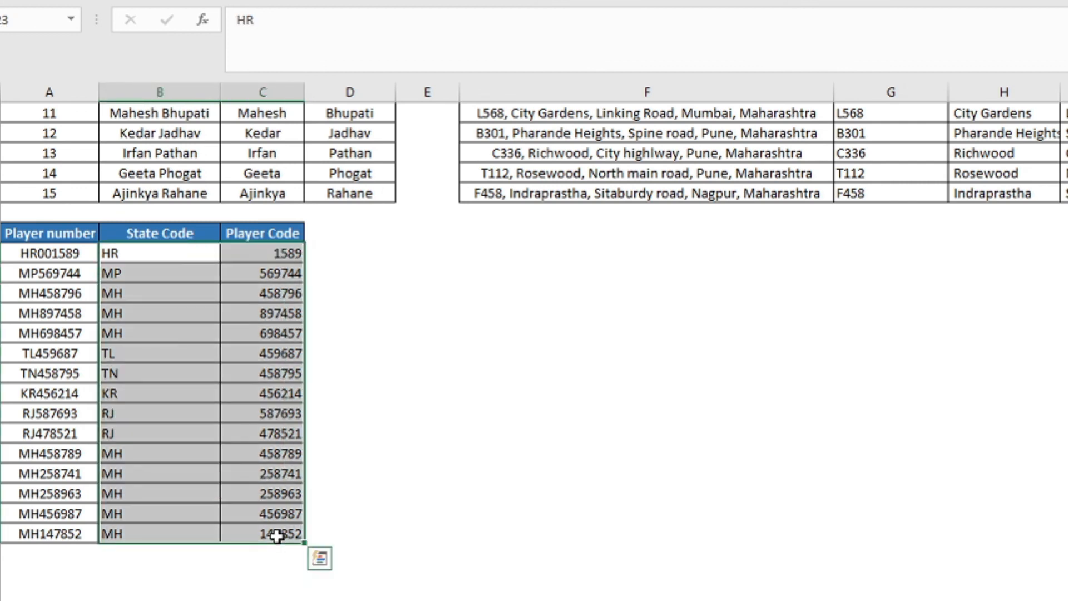
pyautogui.press('Delete')
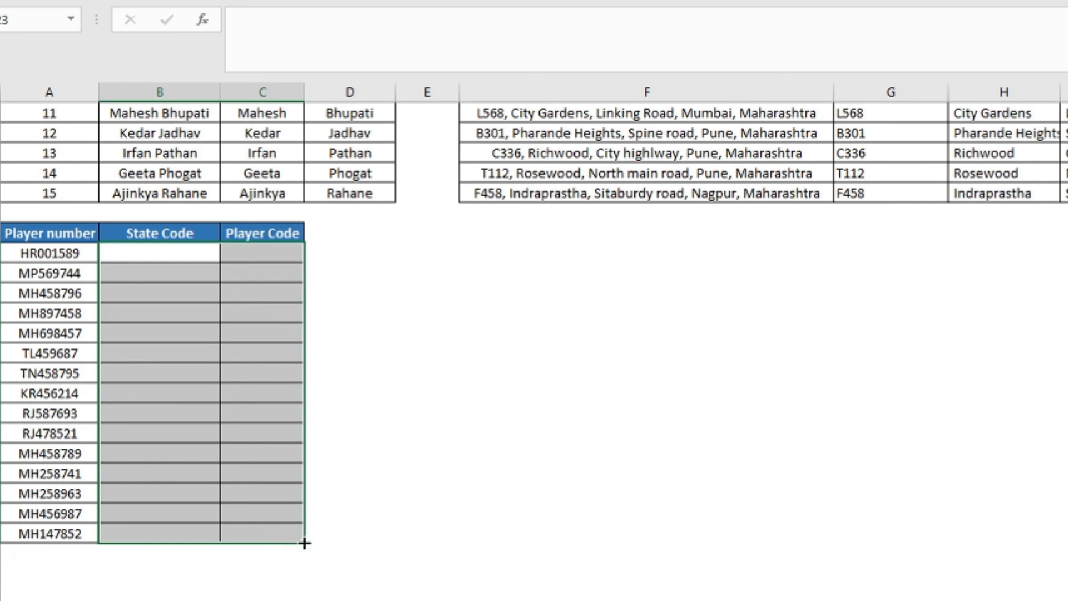
# Step: Run Text to Columns again on the player numbers in A23:A37 and choose Fixed width as the data type
pyautogui.click(78, 252)
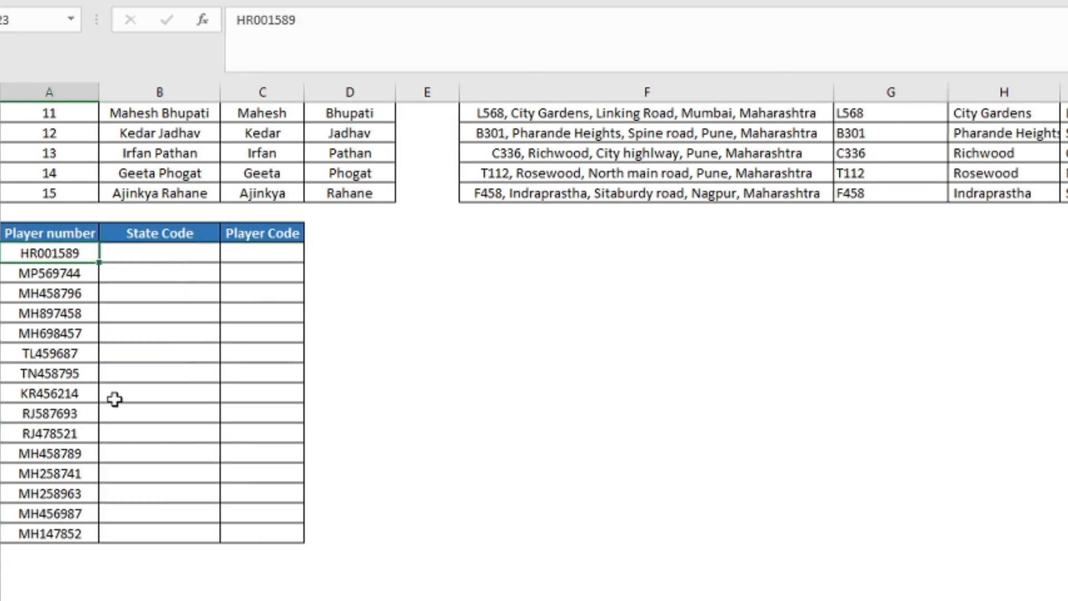
pyautogui.keyDown('shift'); pyautogui.click(80, 535); pyautogui.keyUp('shift')
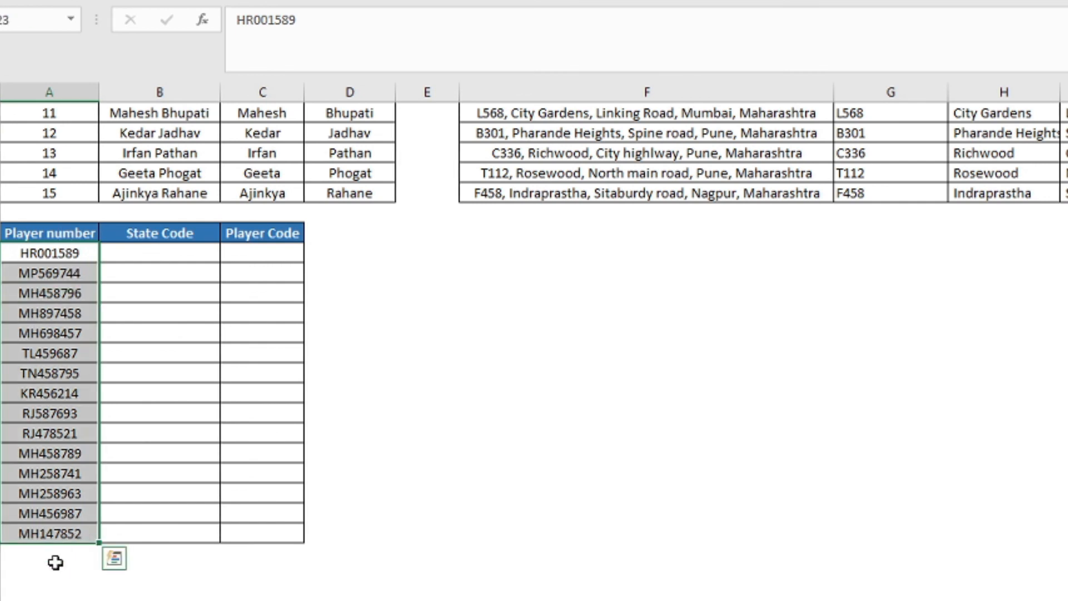
pyautogui.hotkey('alt', 'a')
pyautogui.press('e')
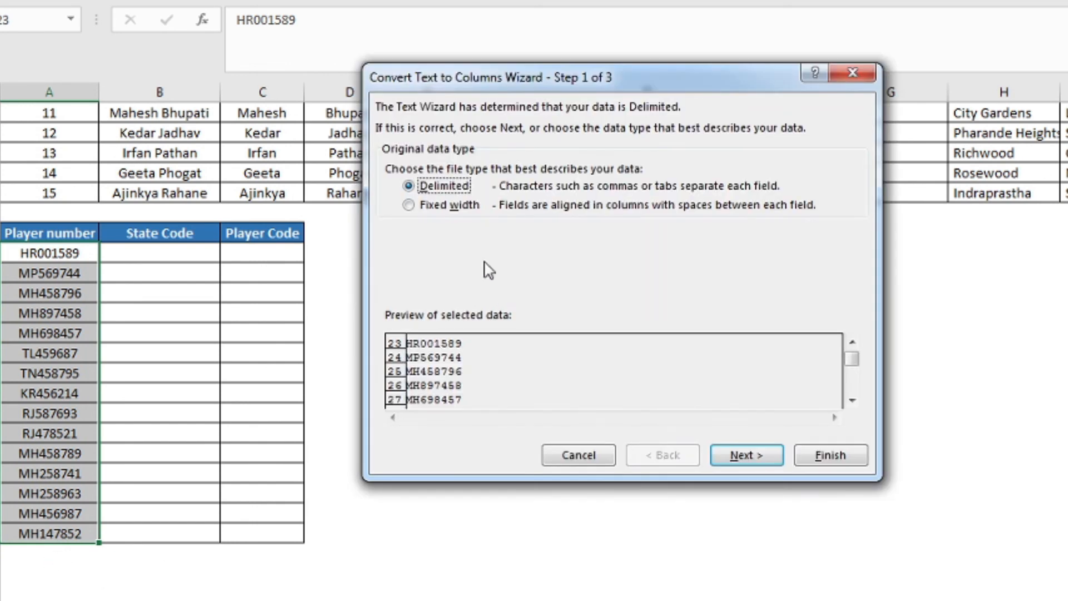
pyautogui.click(450, 206)
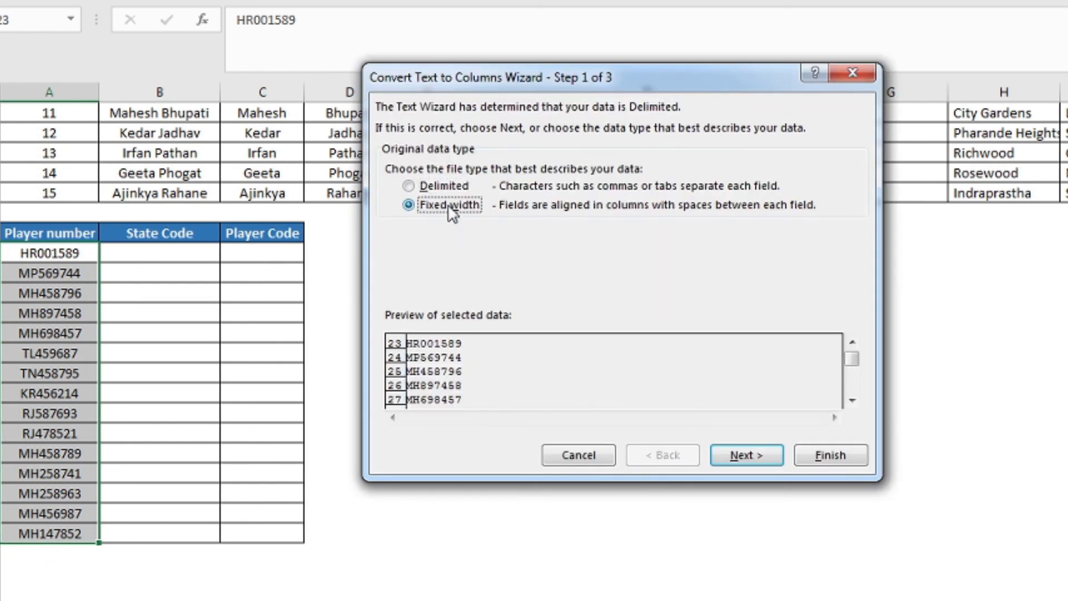
# Step: Place a column break after the second character of the player numbers and set the second column's data format to Text
pyautogui.click(729, 456)
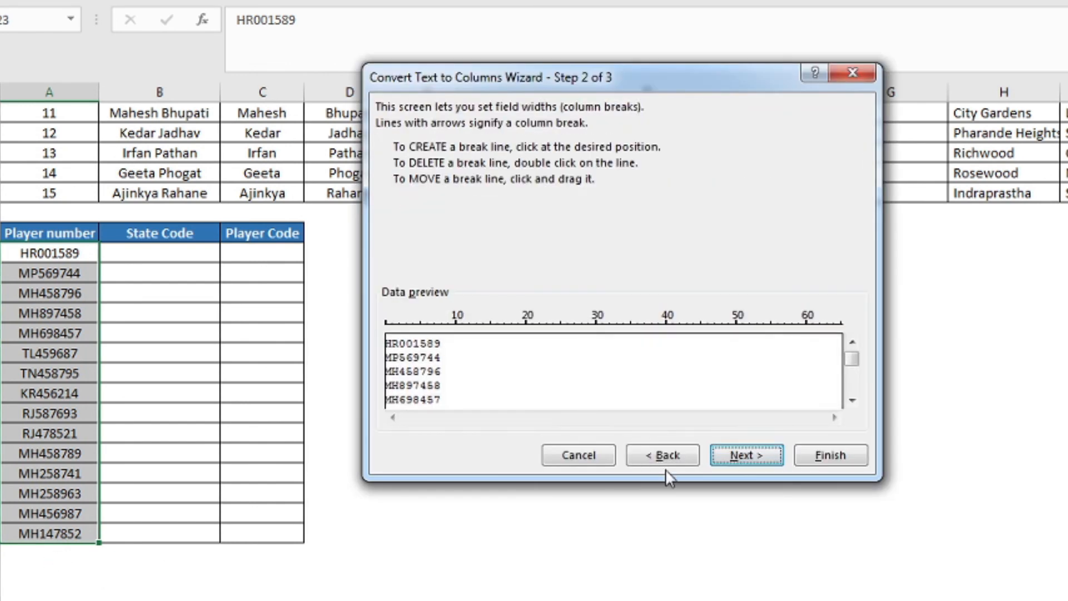
pyautogui.click(399, 327)
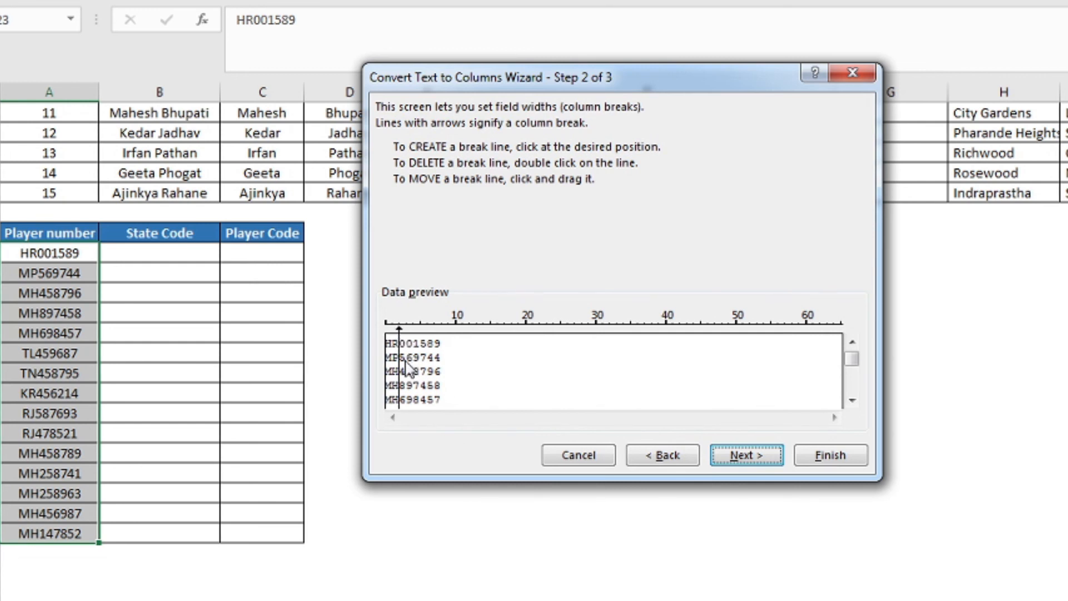
pyautogui.click(762, 457)
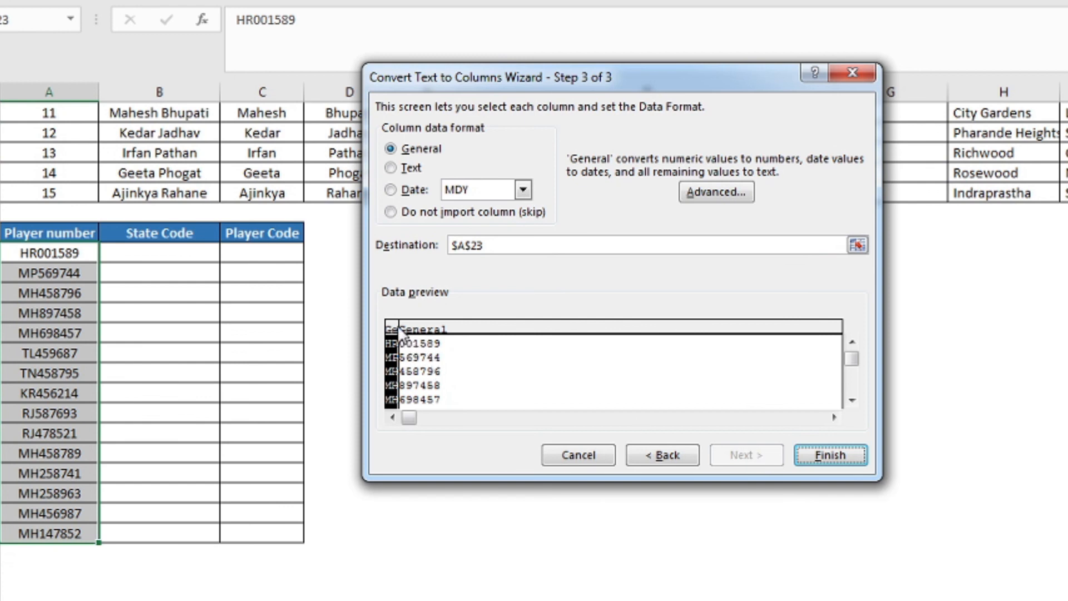
pyautogui.click(442, 332)
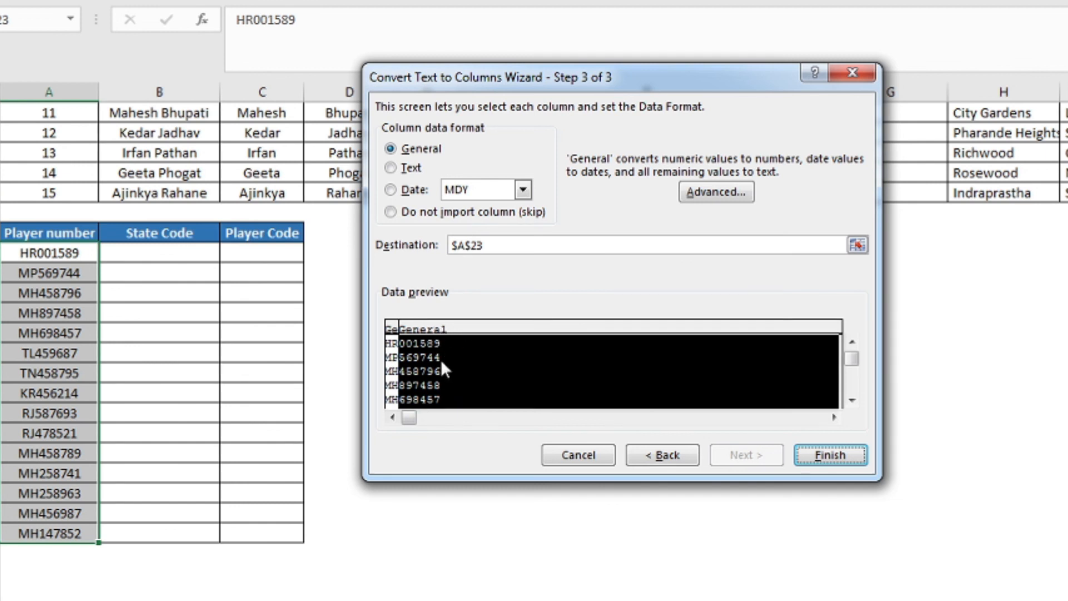
pyautogui.click(410, 168)
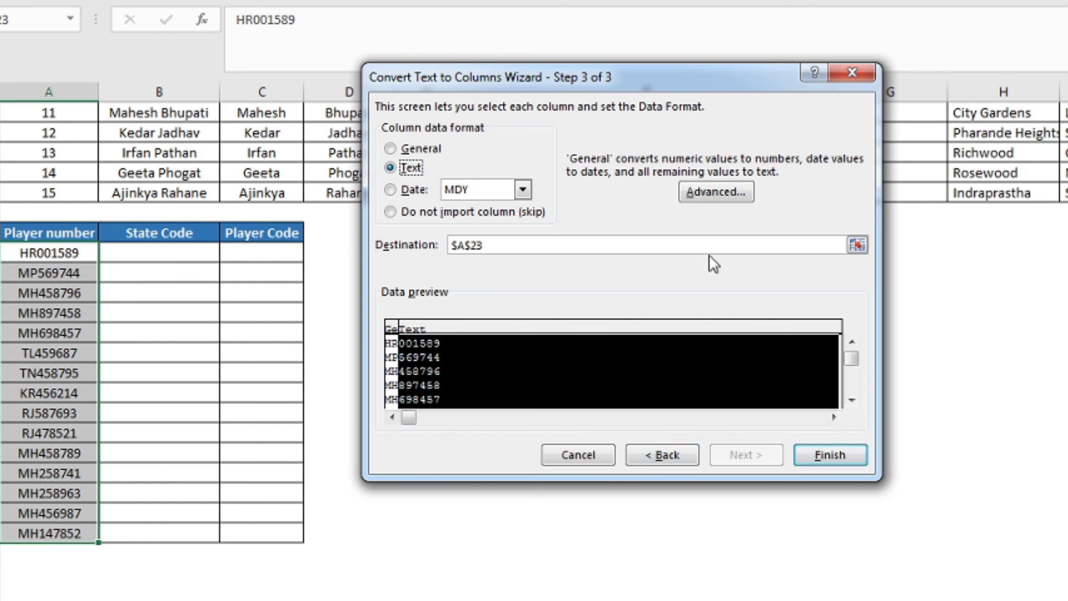
# Step: Set the destination to cell B23 and finish splitting the player numbers into state codes and text-formatted player codes
pyautogui.click(856, 245)
pyautogui.click(133, 254)
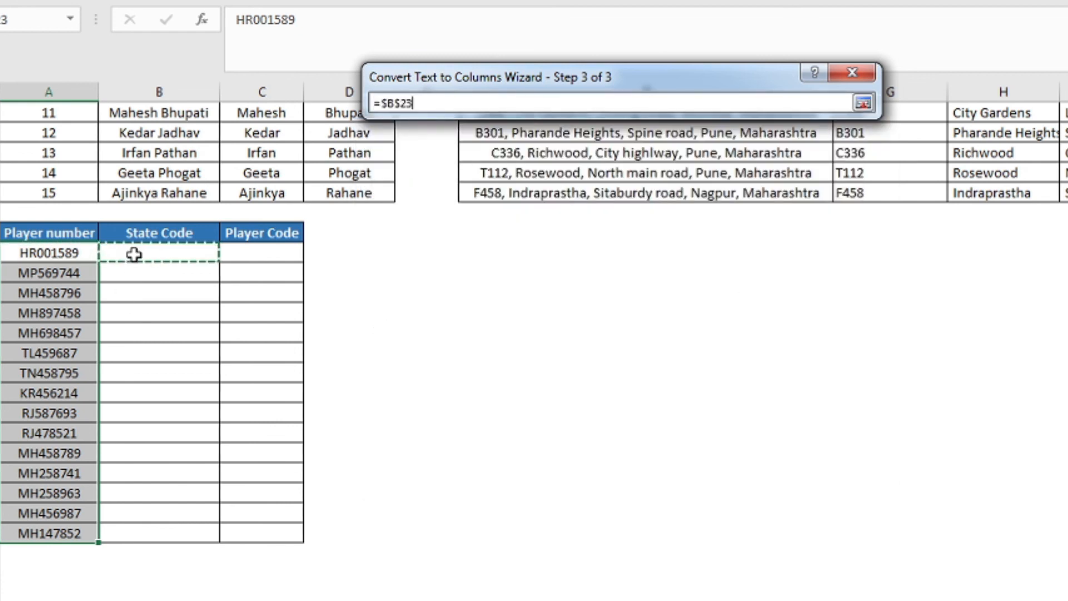
pyautogui.click(862, 104)
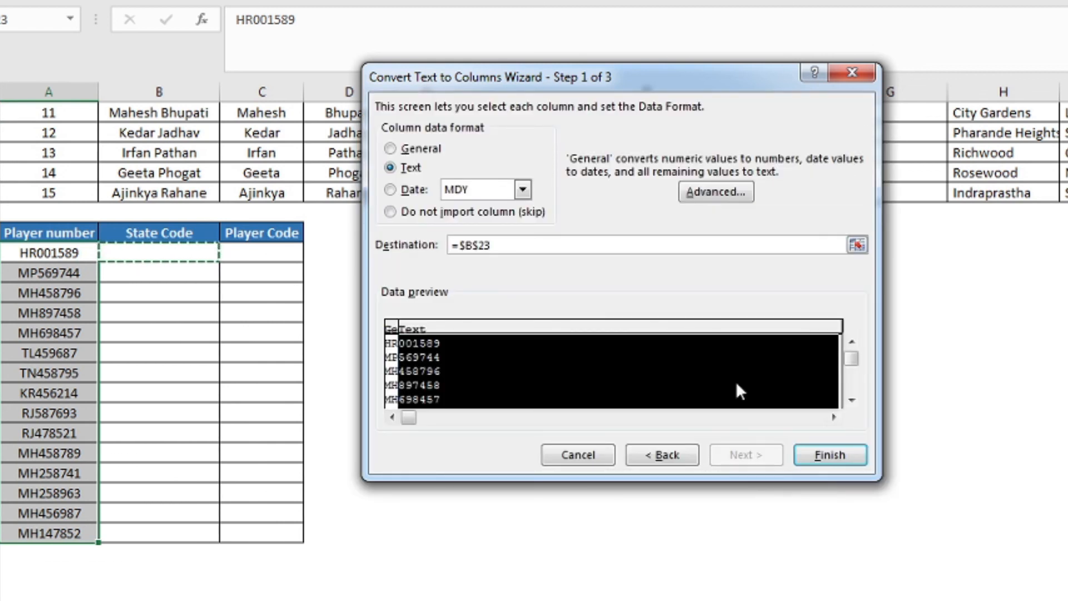
pyautogui.click(829, 455)
pyautogui.click(663, 340)
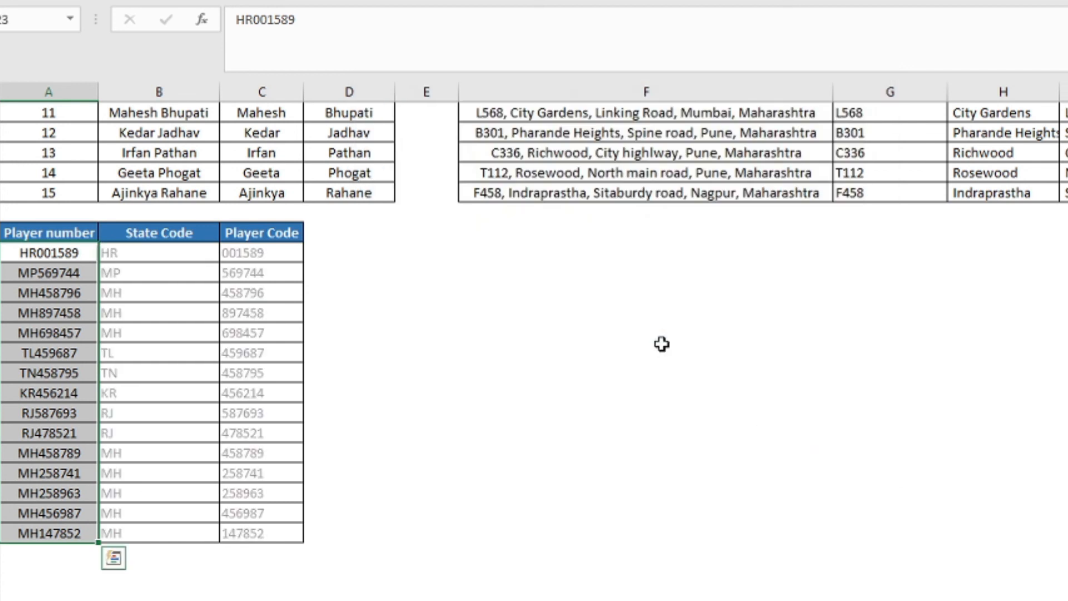
# Step: Examine the split player codes in C23:C37, checking the leading zeros in the first row, and review the tables above
pyautogui.click(250, 253)
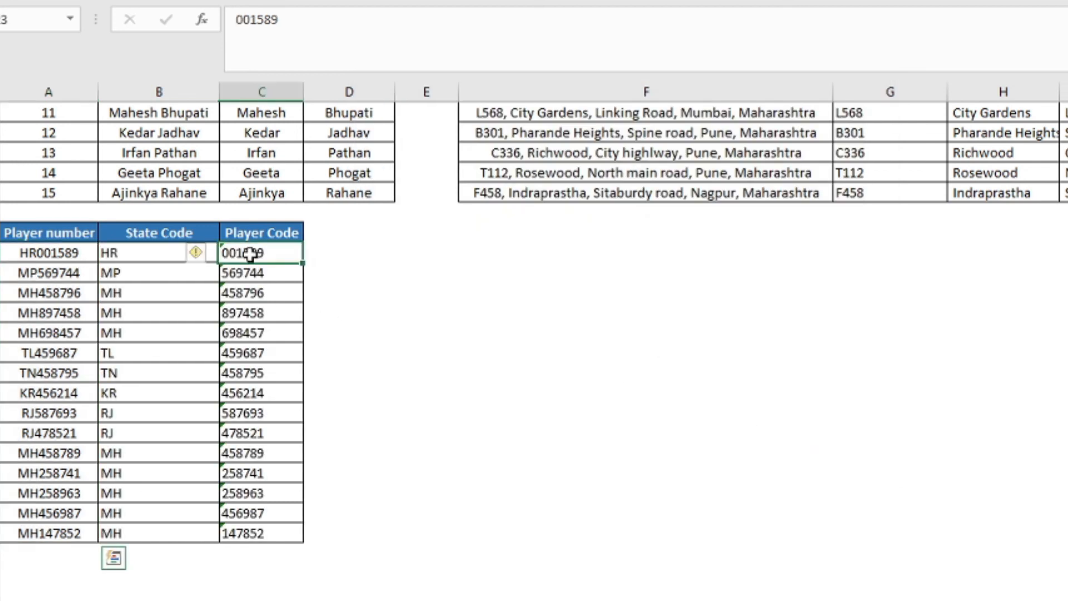
pyautogui.keyDown('shift'); pyautogui.click(250, 529); pyautogui.keyUp('shift')
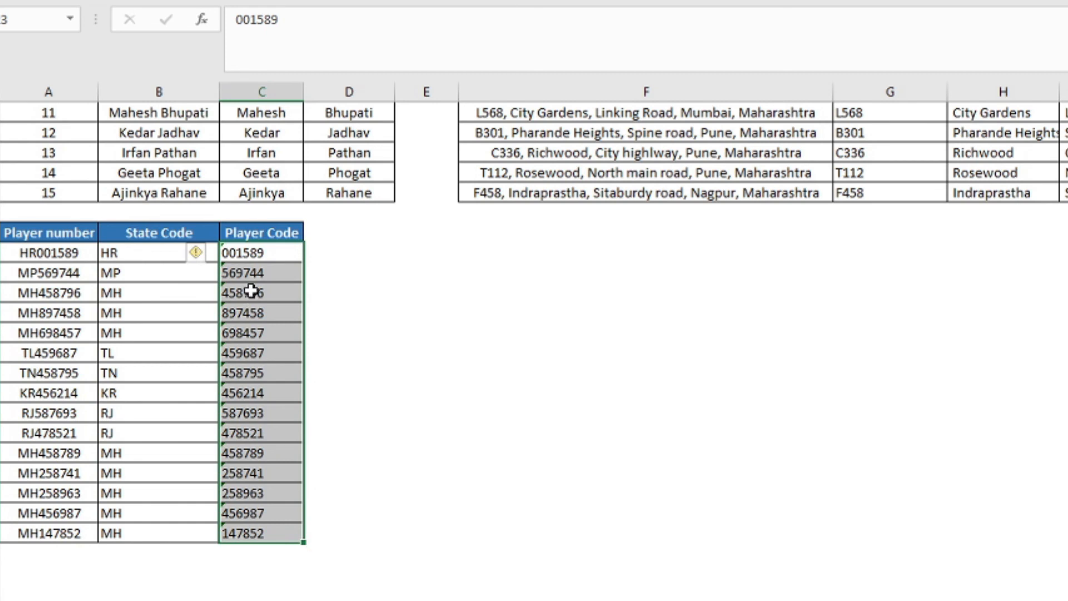
pyautogui.click(359, 265)
pyautogui.click(262, 250)
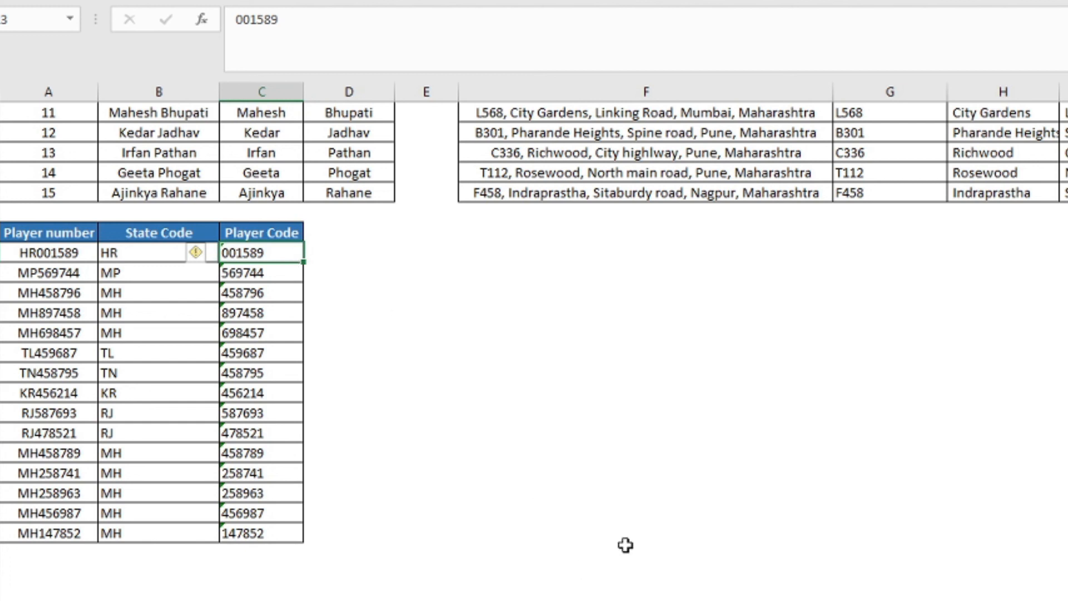
pyautogui.scroll(5, 625, 545)
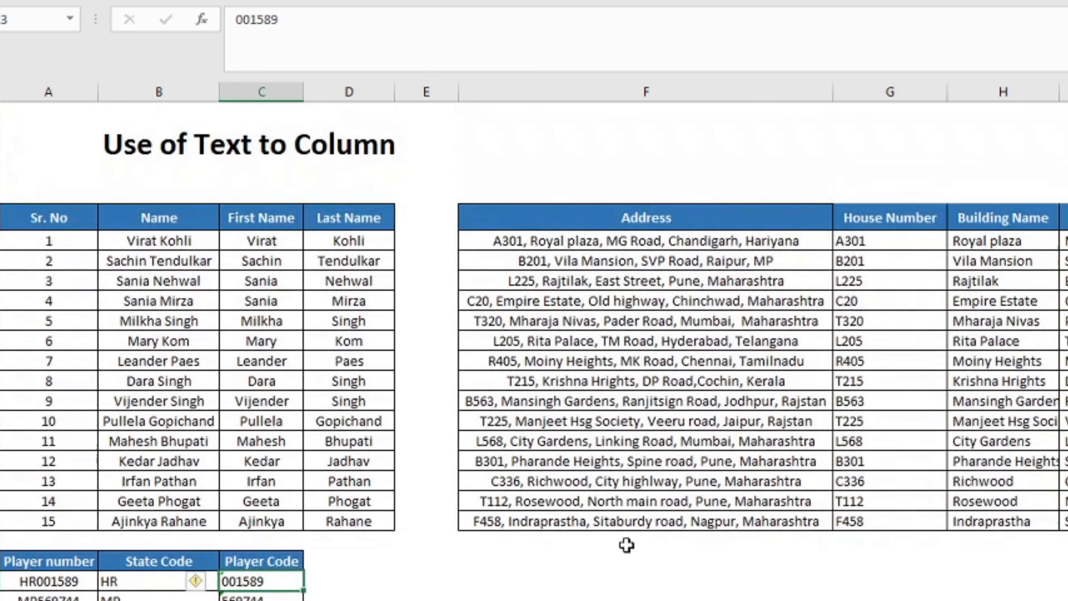